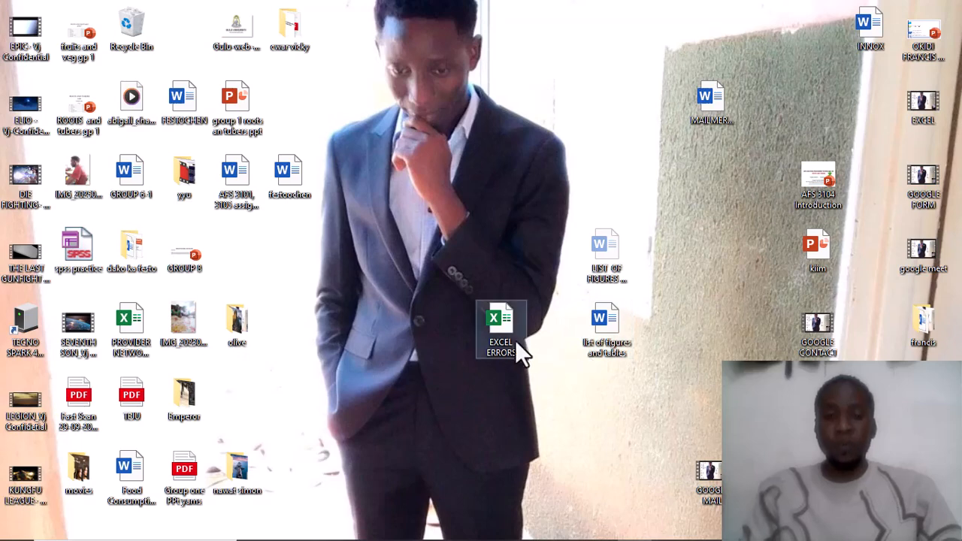
Open the EXCEL ERRORS workbook from the desktop and autofit column B (BIOS) to its contents
{"action": "double_click", "coordinate": [500, 327]}
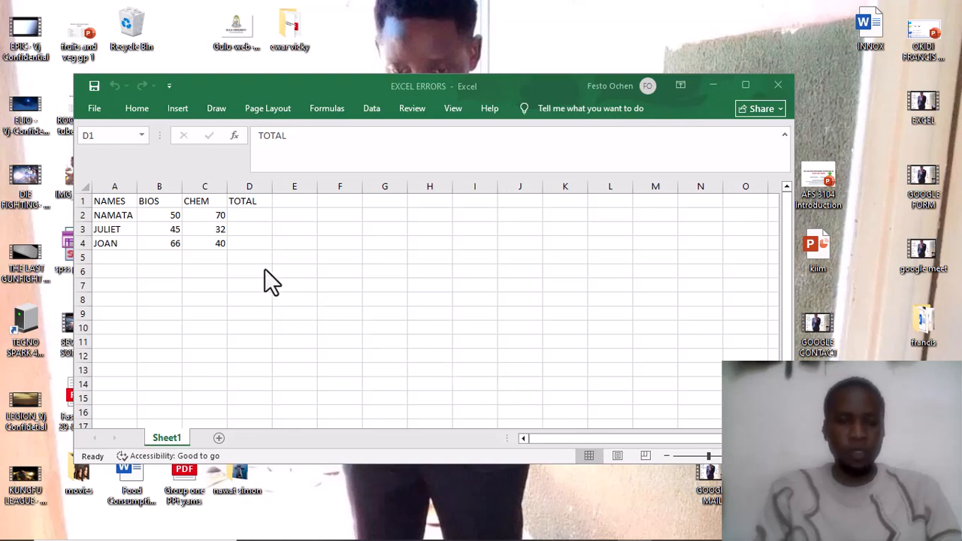
{"action": "double_click", "coordinate": [181, 187]}
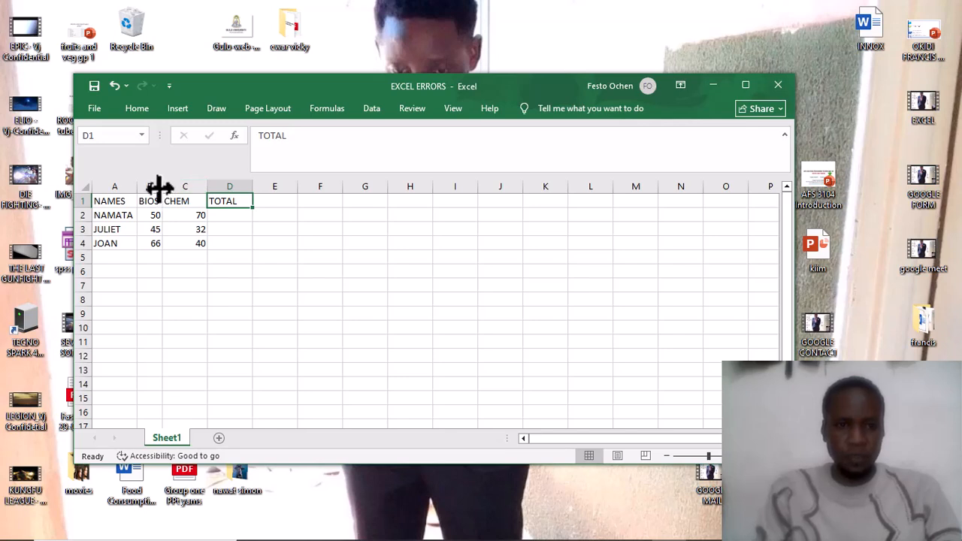
Try shrinking column B (BIOS) to a thin sliver, and undo the resize
{"action": "left_click_drag", "start_coordinate": [161, 187], "coordinate": [138, 187]}
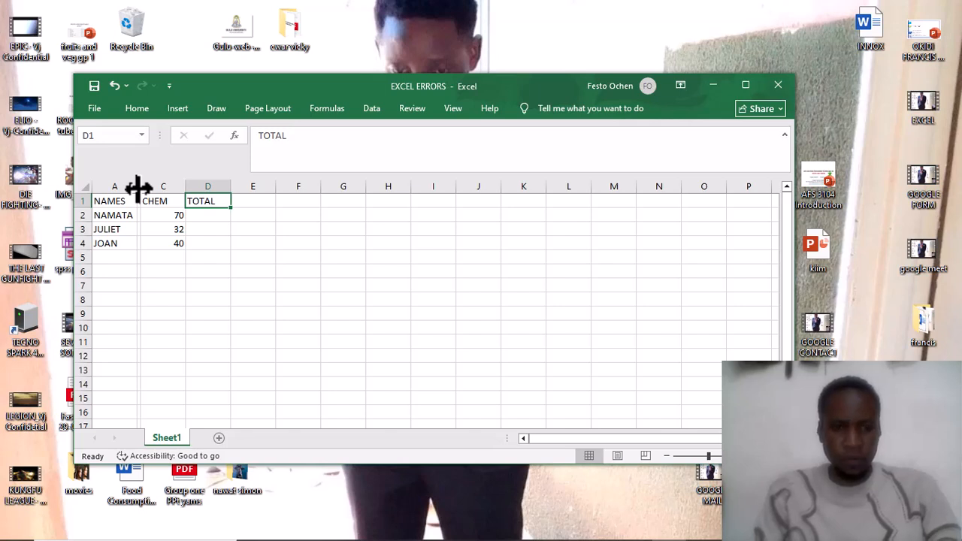
{"action": "left_click", "coordinate": [139, 185]}
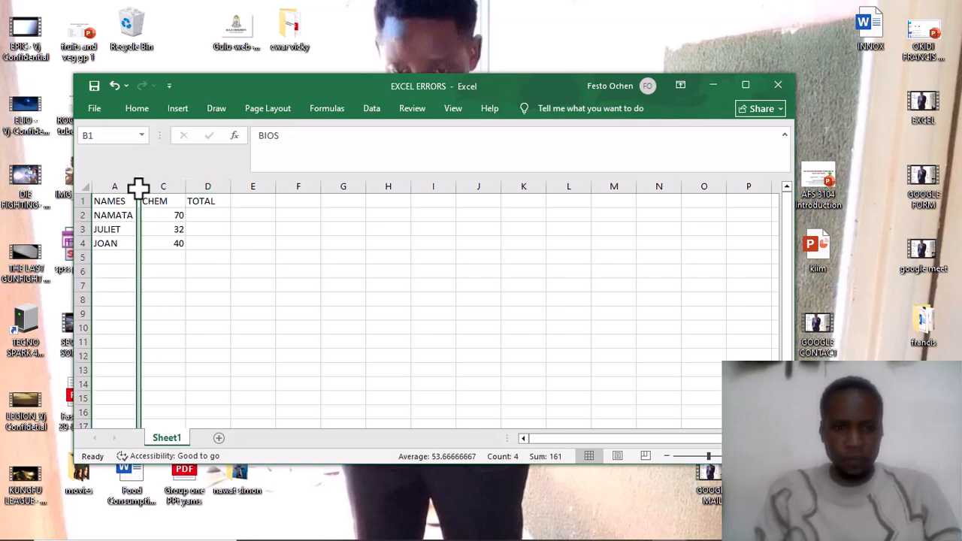
{"action": "left_click", "coordinate": [110, 85]}
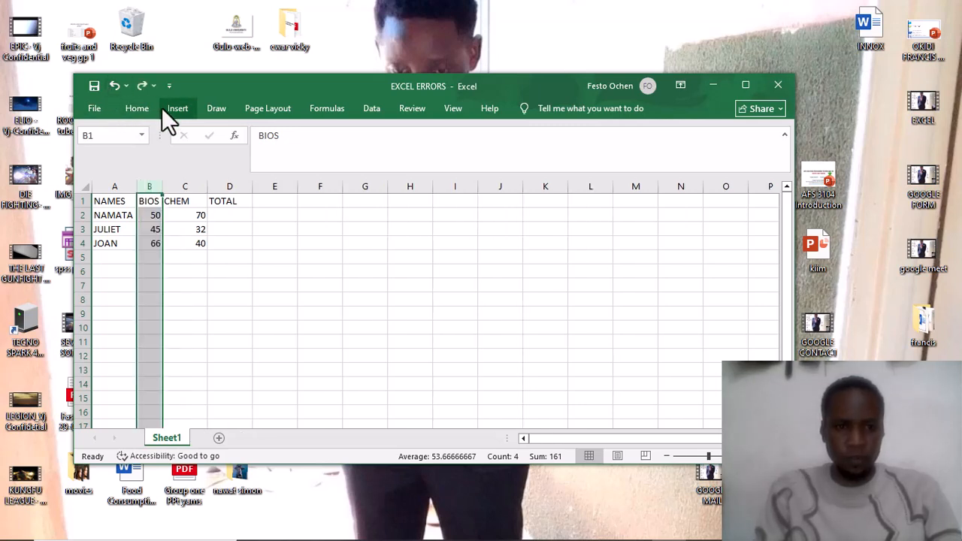
Narrow column B until the BIOS marks are replaced by # signs, and widen it again to fit the full numbers
{"action": "left_click", "coordinate": [161, 189]}
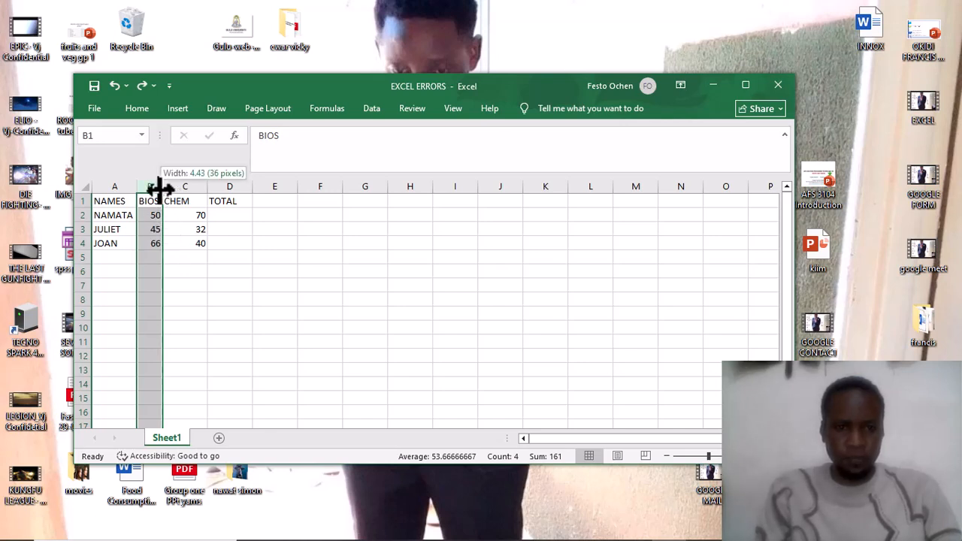
{"action": "left_click", "coordinate": [161, 190]}
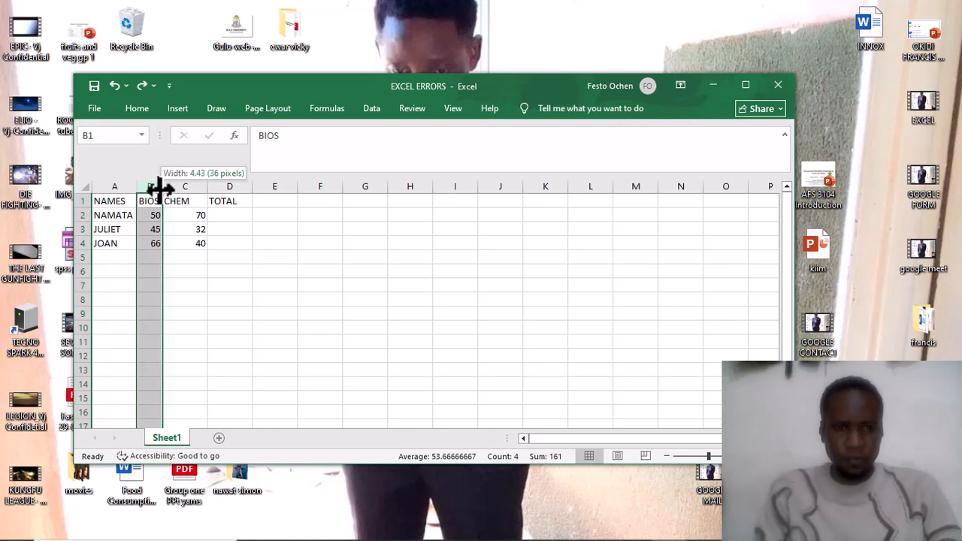
{"action": "left_click_drag", "start_coordinate": [161, 189], "coordinate": [148, 189]}
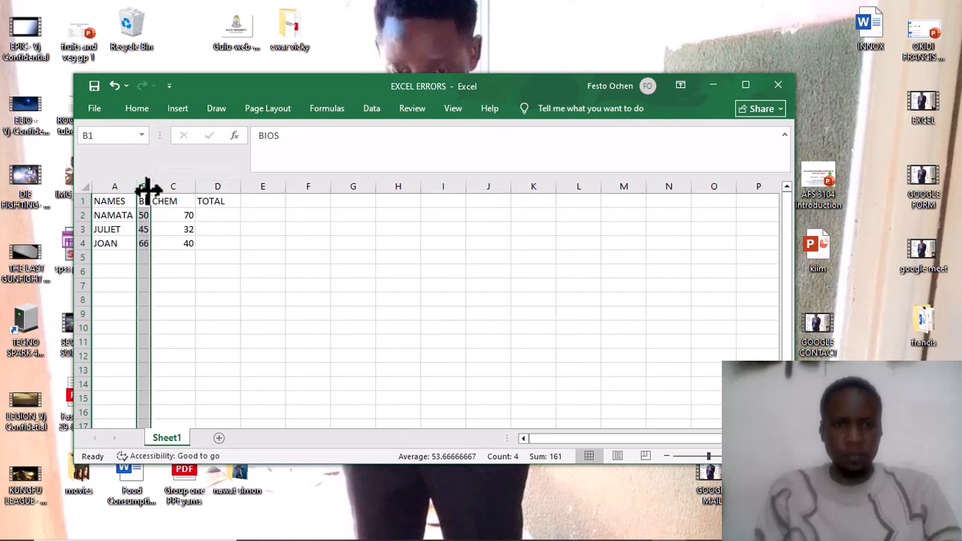
{"action": "double_click", "coordinate": [149, 190]}
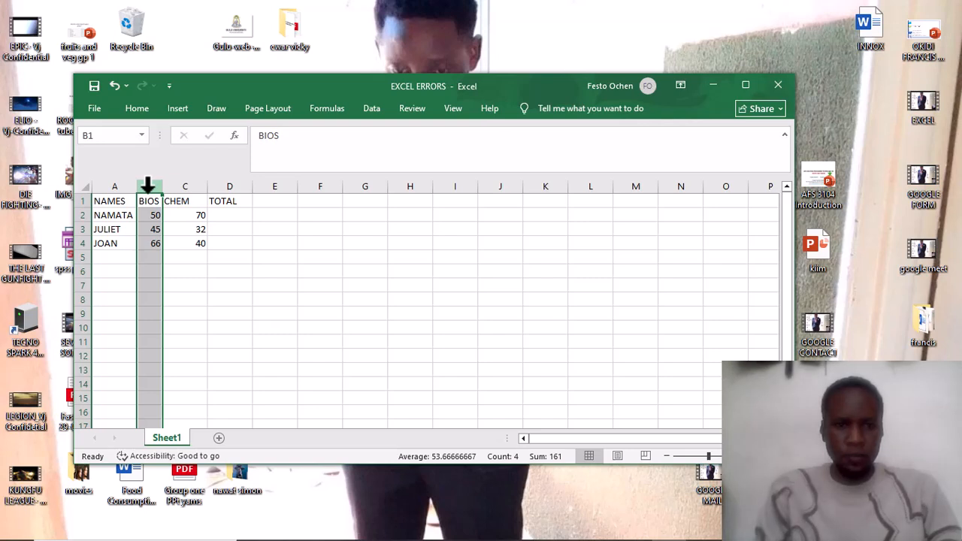
{"action": "left_click_drag", "start_coordinate": [162, 190], "coordinate": [149, 189]}
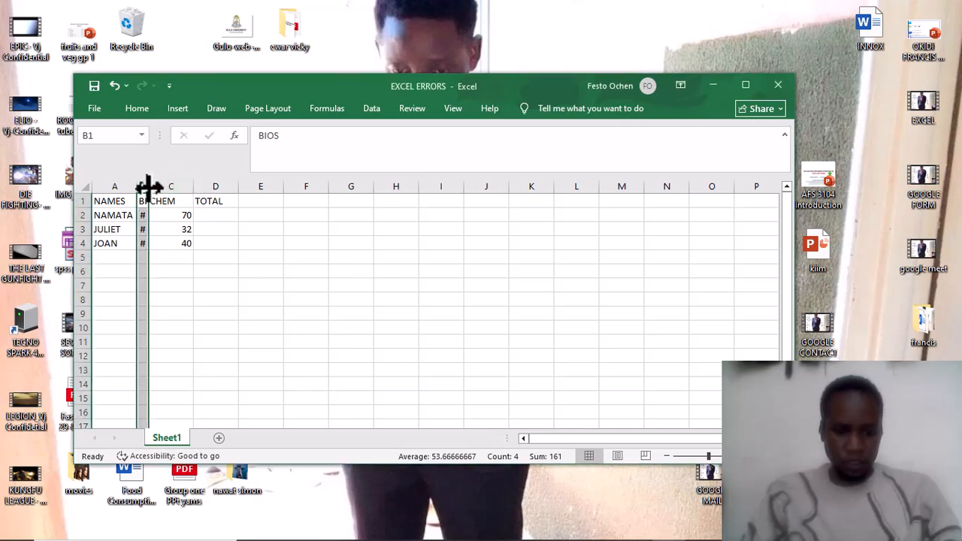
{"action": "left_click_drag", "start_coordinate": [149, 186], "coordinate": [162, 187]}
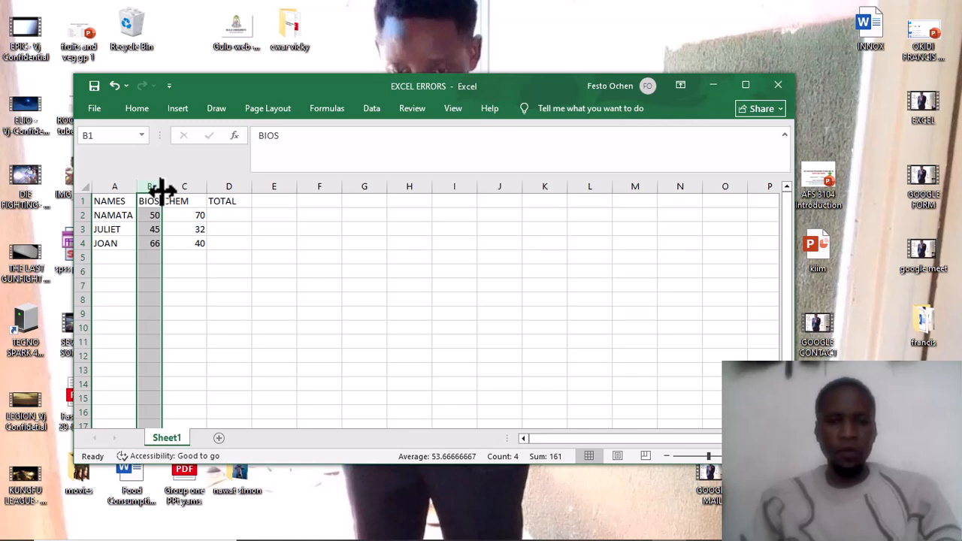
Enter the invalid formula =ADD(B2:C2) in cell D2 under TOTAL
{"action": "left_click", "coordinate": [217, 215]}
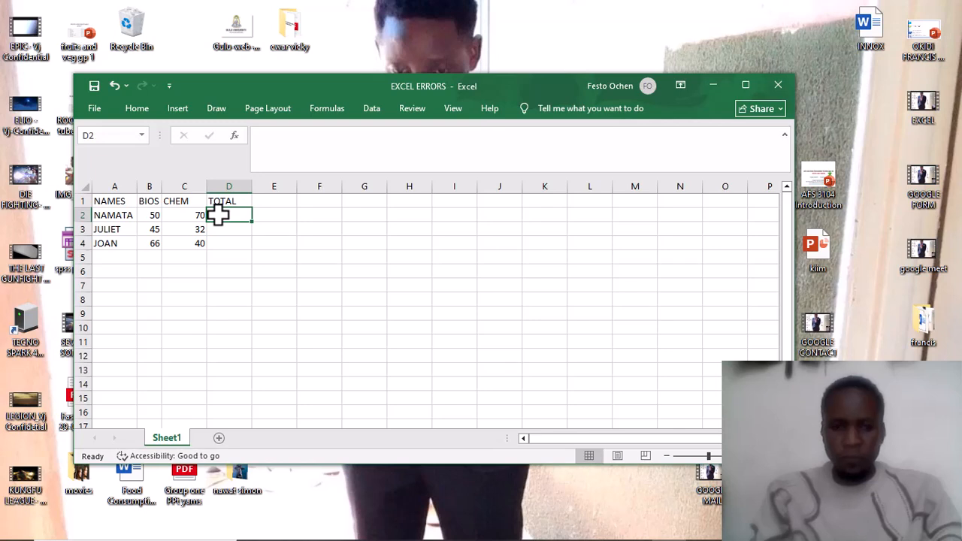
{"action": "type", "text": "="}
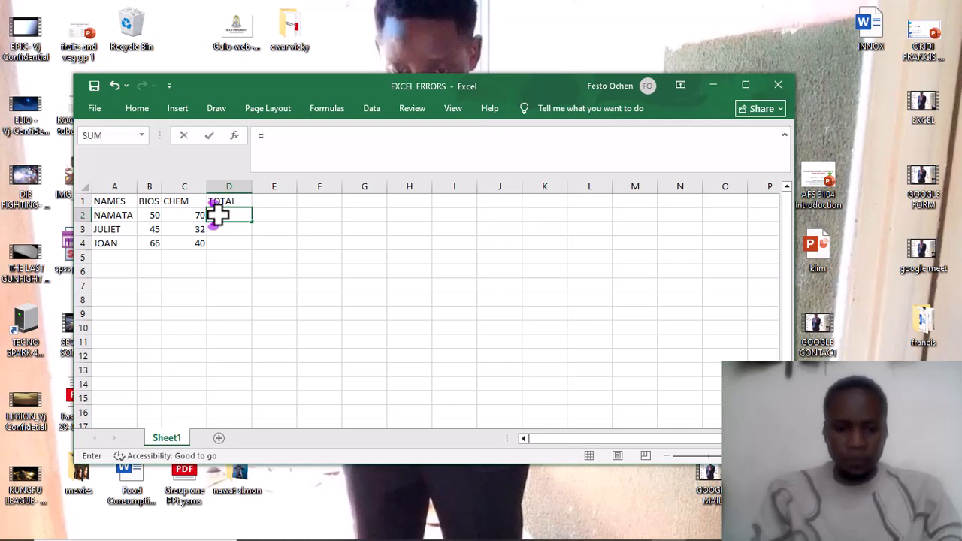
{"action": "type", "text": "ADD"}
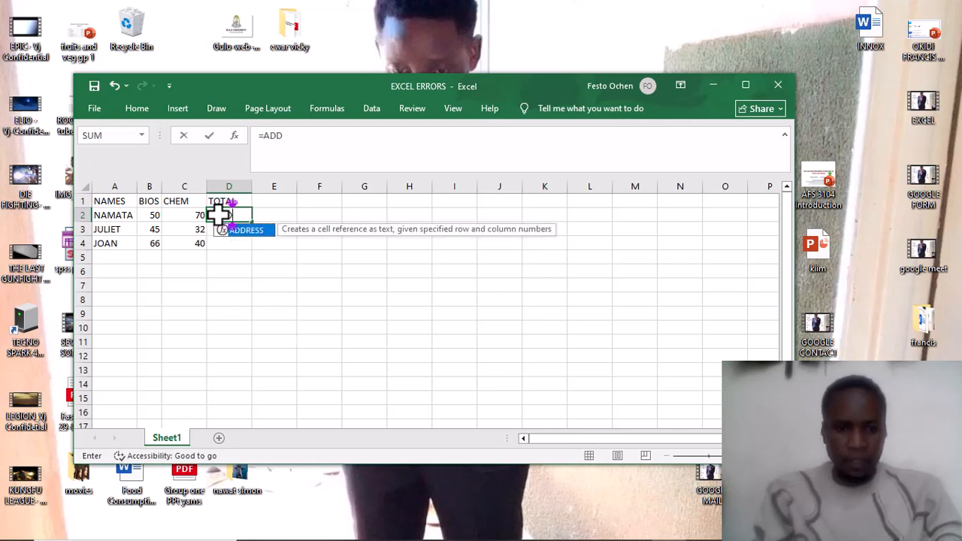
{"action": "type", "text": "("}
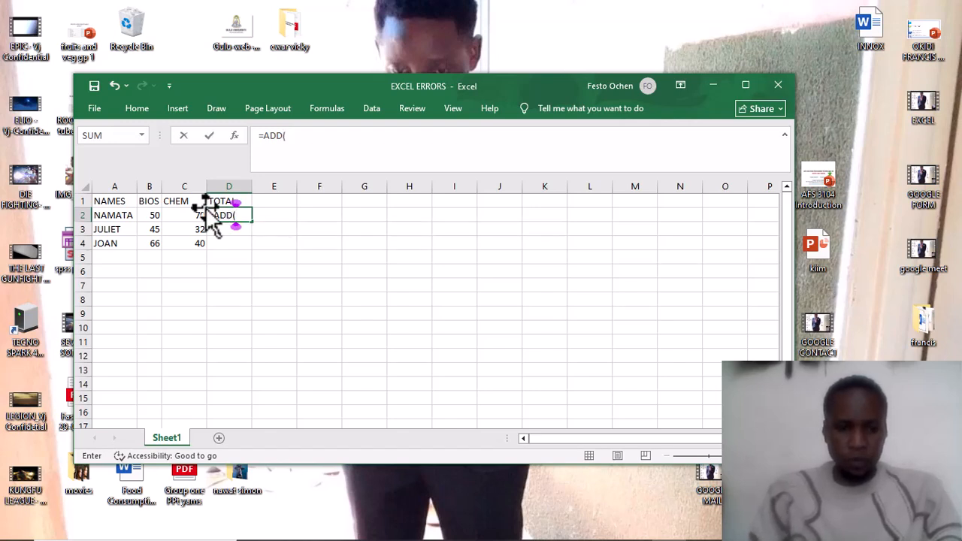
{"action": "left_click", "coordinate": [144, 214]}
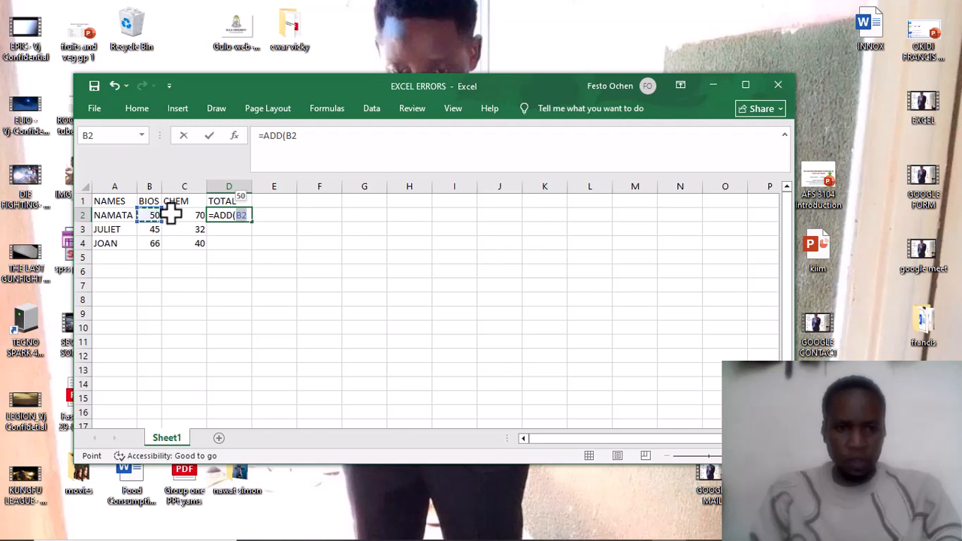
{"action": "left_click", "coordinate": [173, 215]}
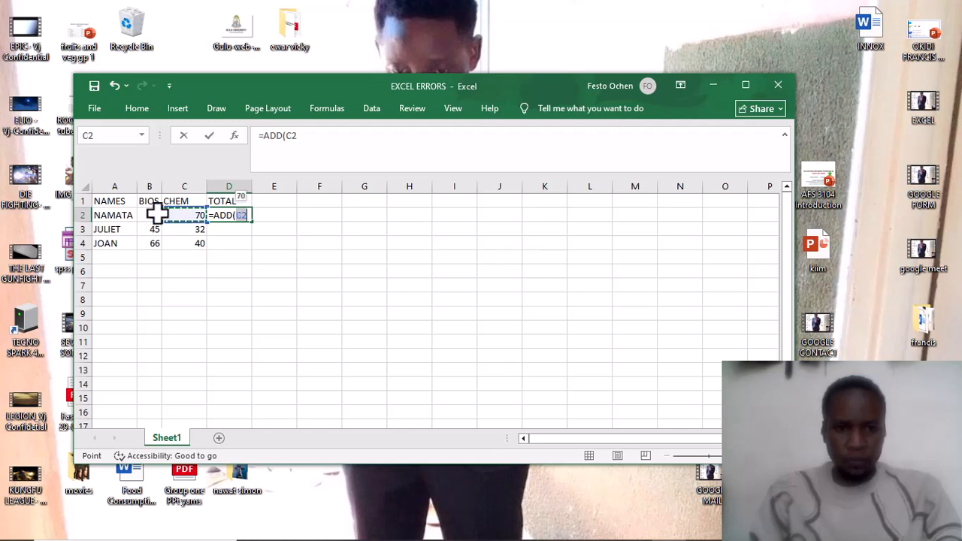
{"action": "left_click", "coordinate": [140, 215]}
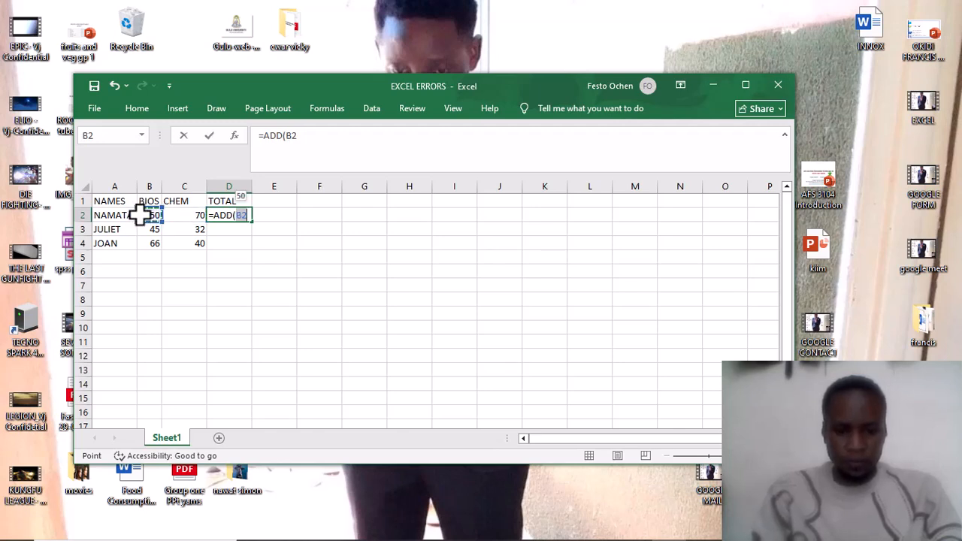
{"action": "key", "text": "F8"}
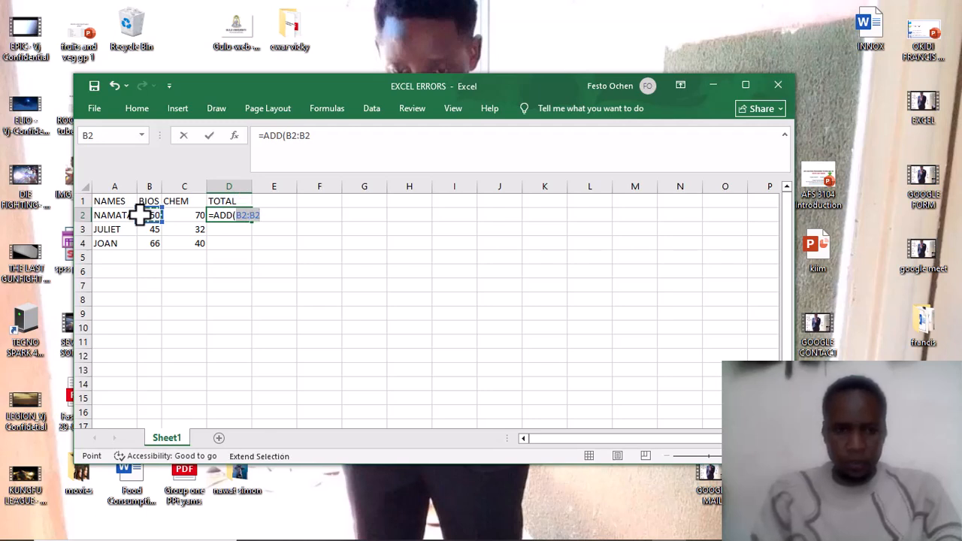
{"action": "left_click", "coordinate": [187, 215]}
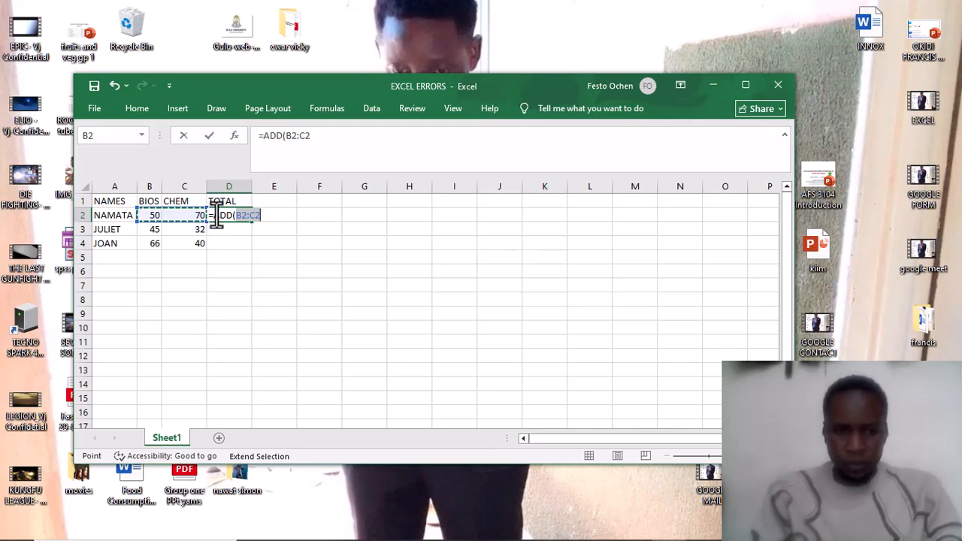
{"action": "type", "text": ")"}
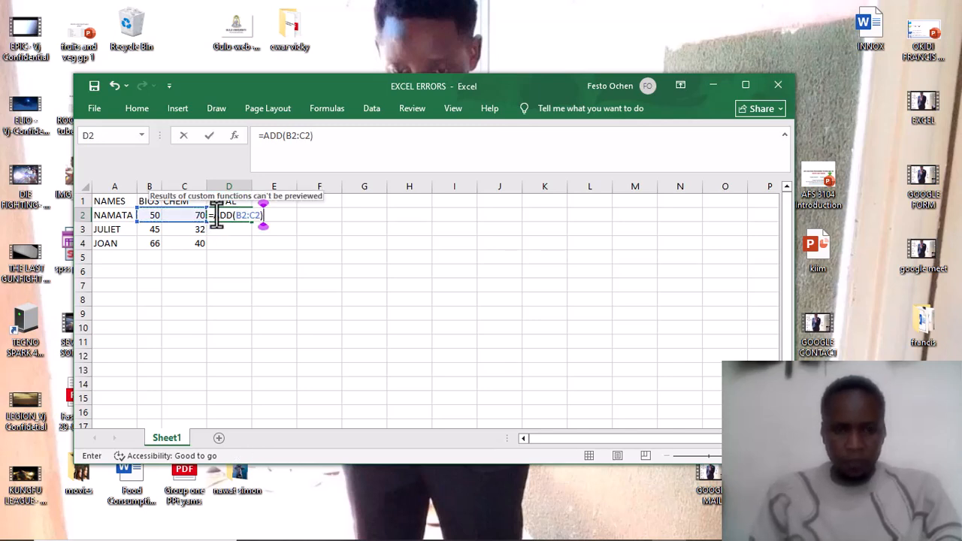
{"action": "key", "text": "Return"}
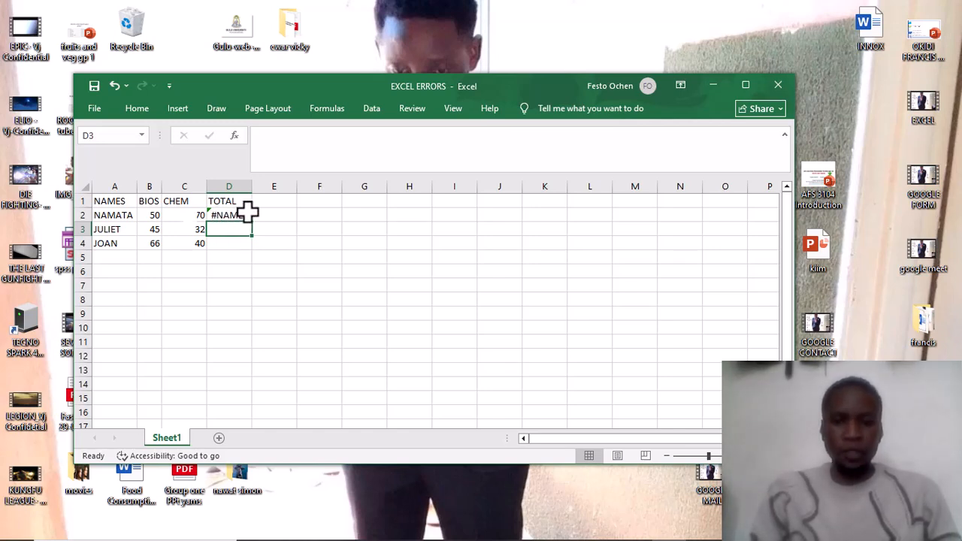
Replace the formula in cell D2 with =SUM(B2:C2)
{"action": "left_click", "coordinate": [247, 214]}
{"action": "key", "text": "BackSpace"}
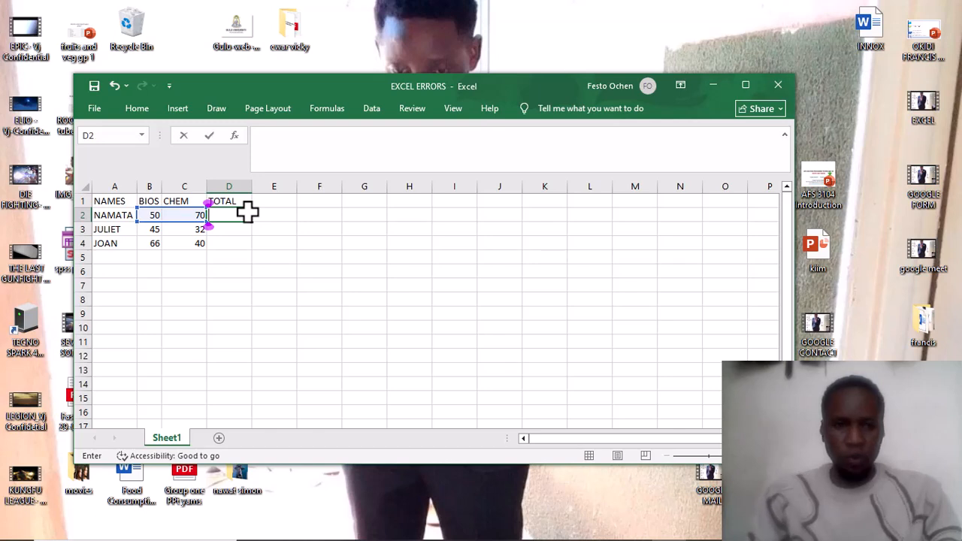
{"action": "type", "text": "="}
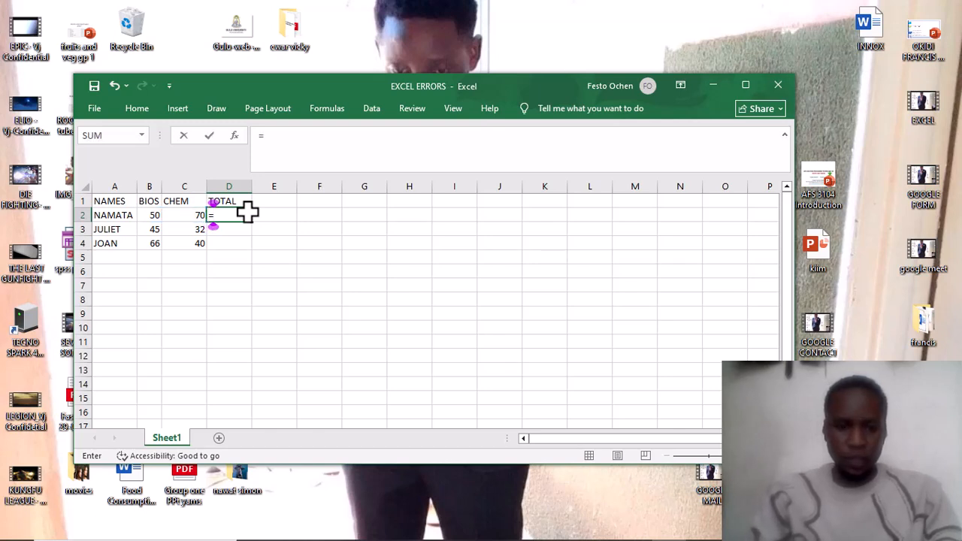
{"action": "type", "text": "SU"}
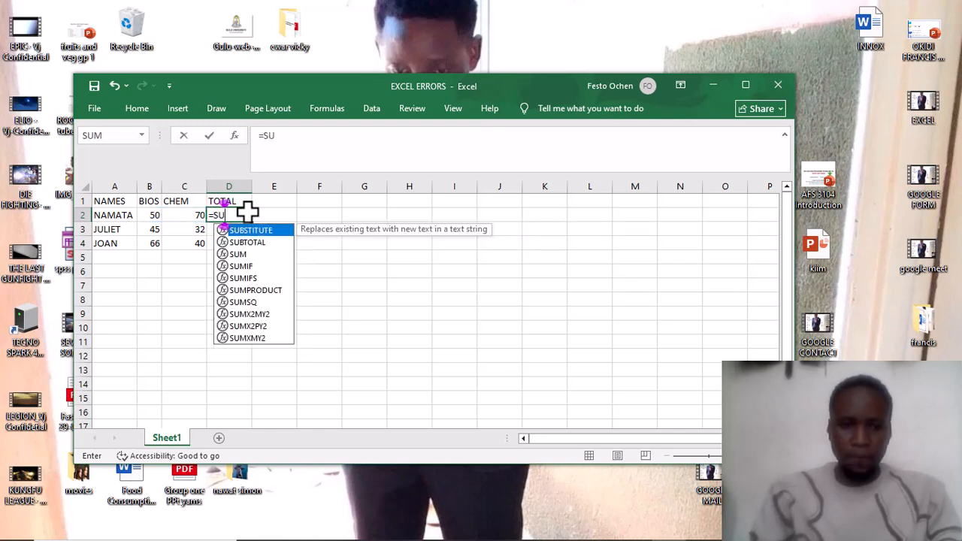
{"action": "type", "text": "M"}
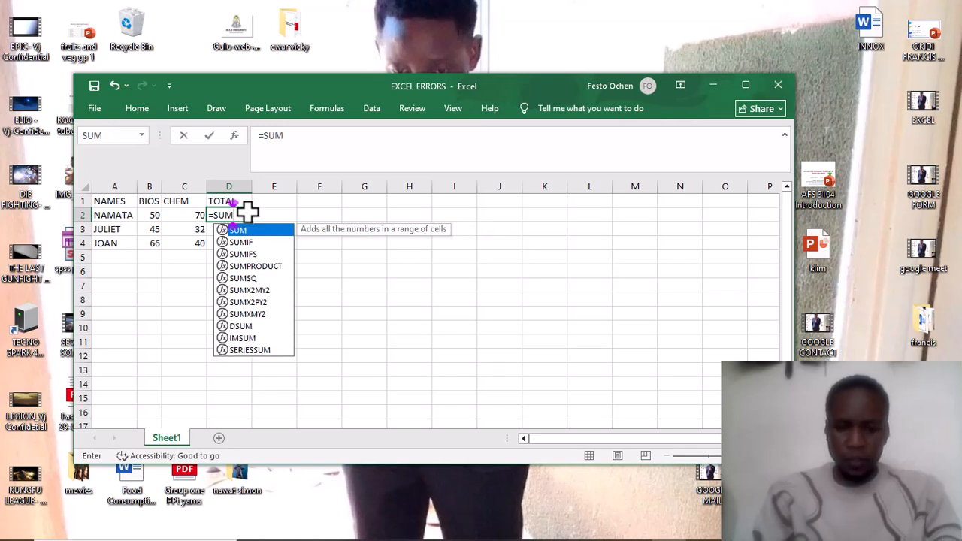
{"action": "type", "text": "("}
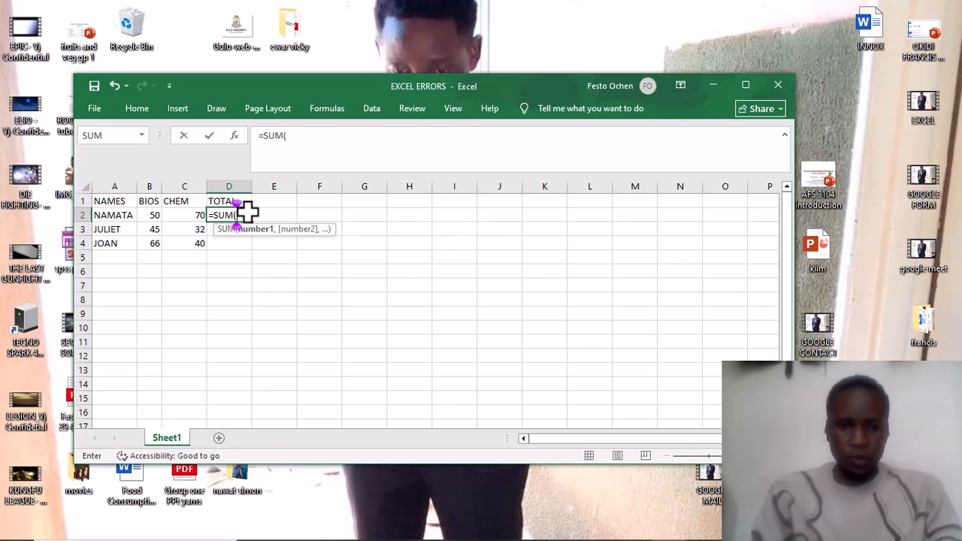
{"action": "left_click", "coordinate": [151, 215]}
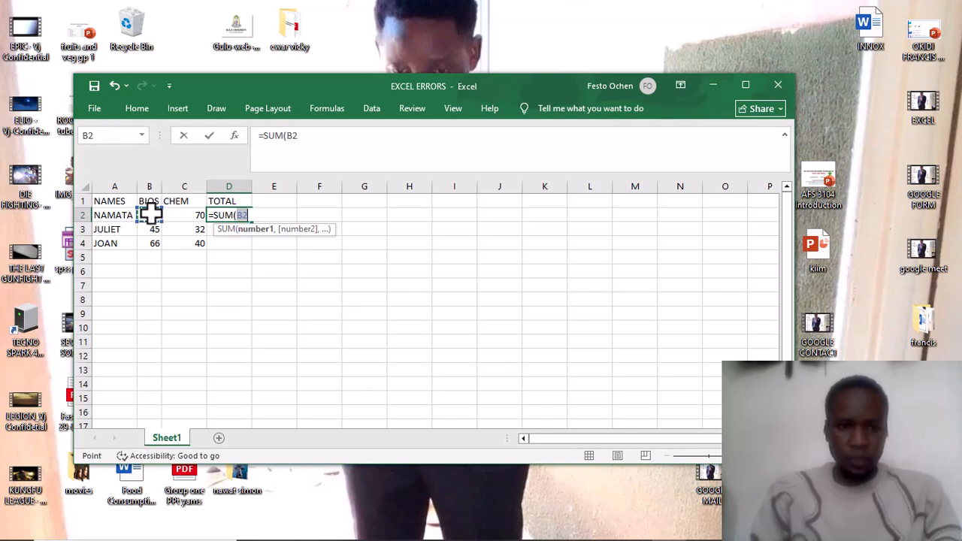
{"action": "key", "text": "F8"}
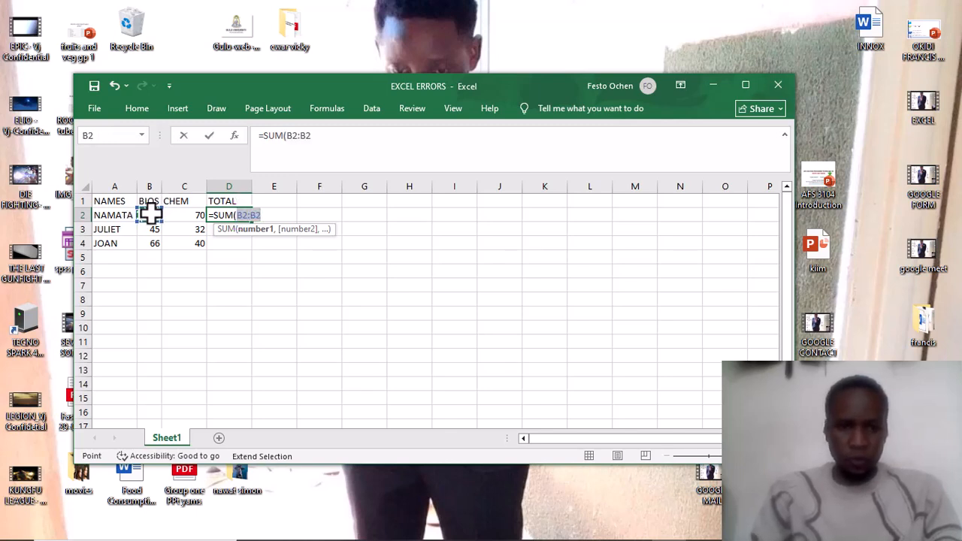
{"action": "left_click", "coordinate": [172, 215]}
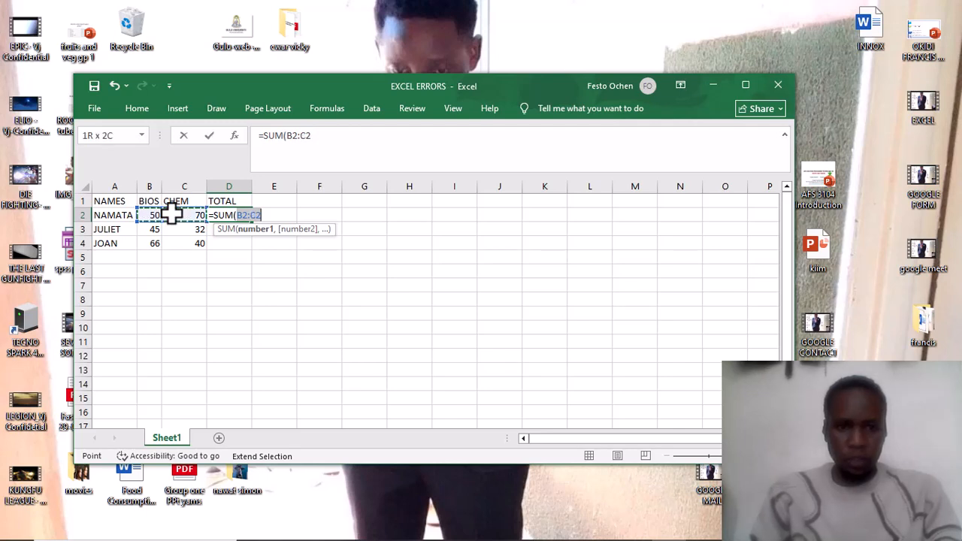
{"action": "type", "text": ")"}
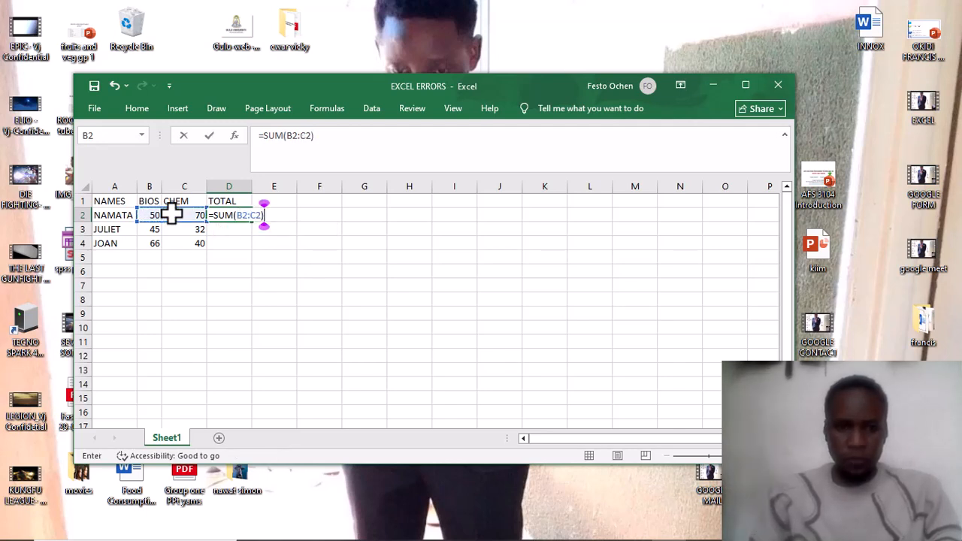
{"action": "key", "text": "Return"}
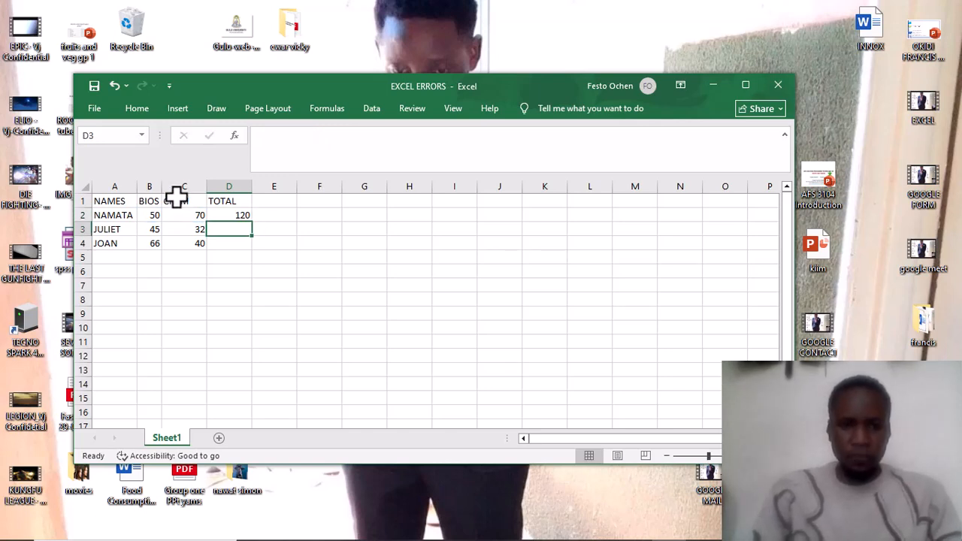
Fill the SUM formula from cell D2 down through D4
{"action": "left_click", "coordinate": [234, 211]}
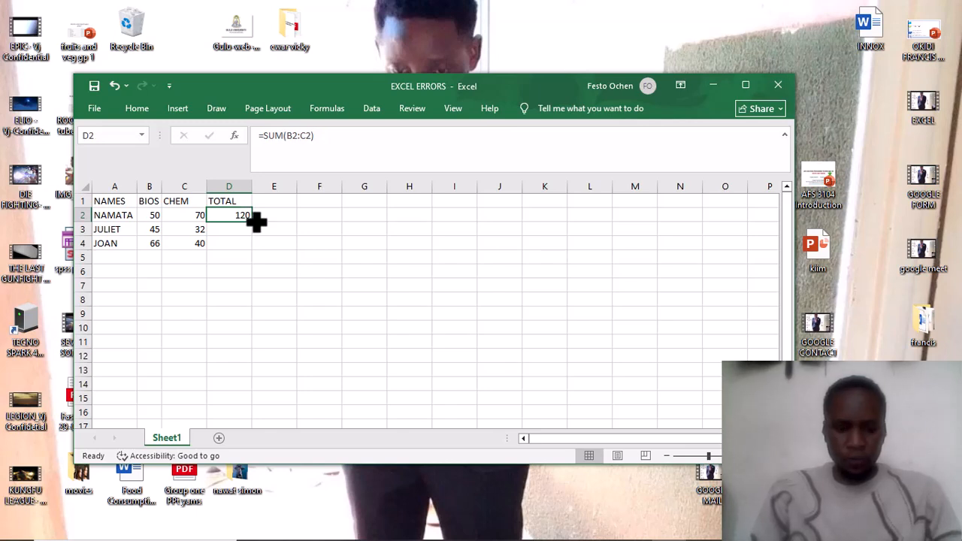
{"action": "left_click_drag", "start_coordinate": [256, 220], "coordinate": [256, 255]}
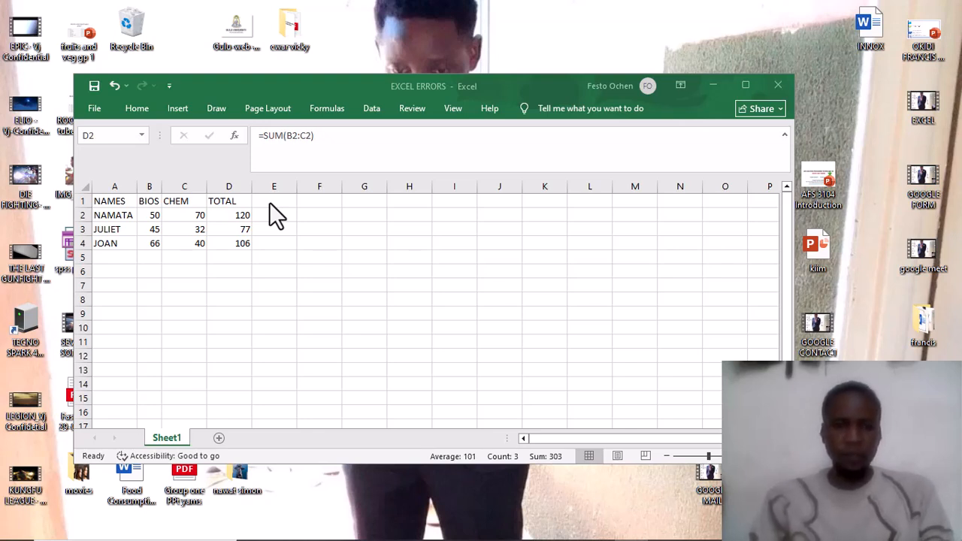
Clear the CHEM mark in cell C3 and replace the mark in cell C4 with the text SIR
{"action": "left_click", "coordinate": [184, 218]}
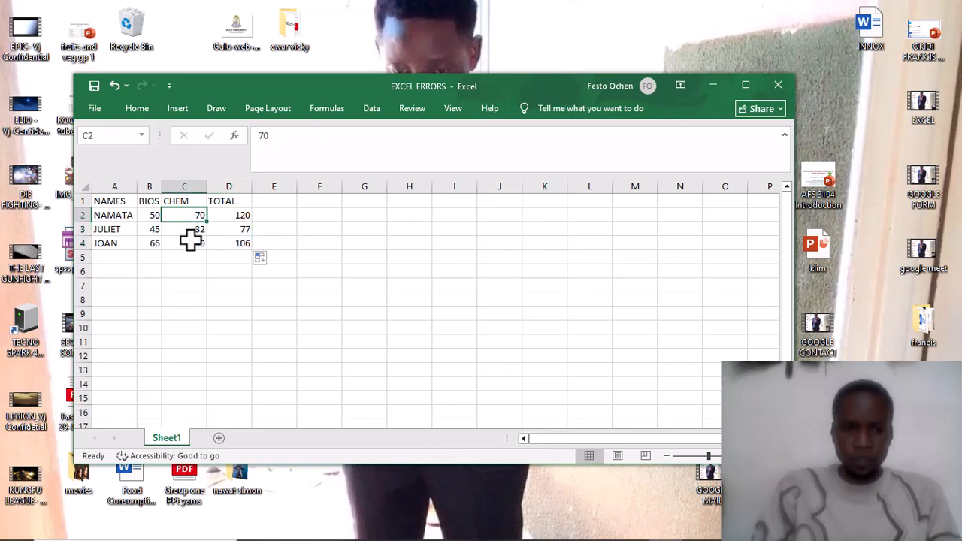
{"action": "left_click", "coordinate": [192, 229]}
{"action": "key", "text": "BackSpace"}
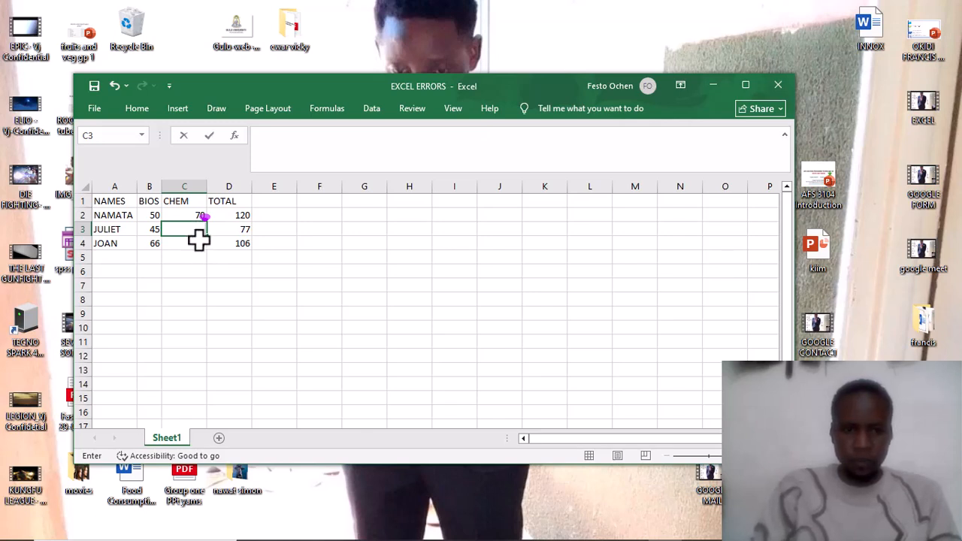
{"action": "key", "text": "Return"}
{"action": "key", "text": "BackSpace"}
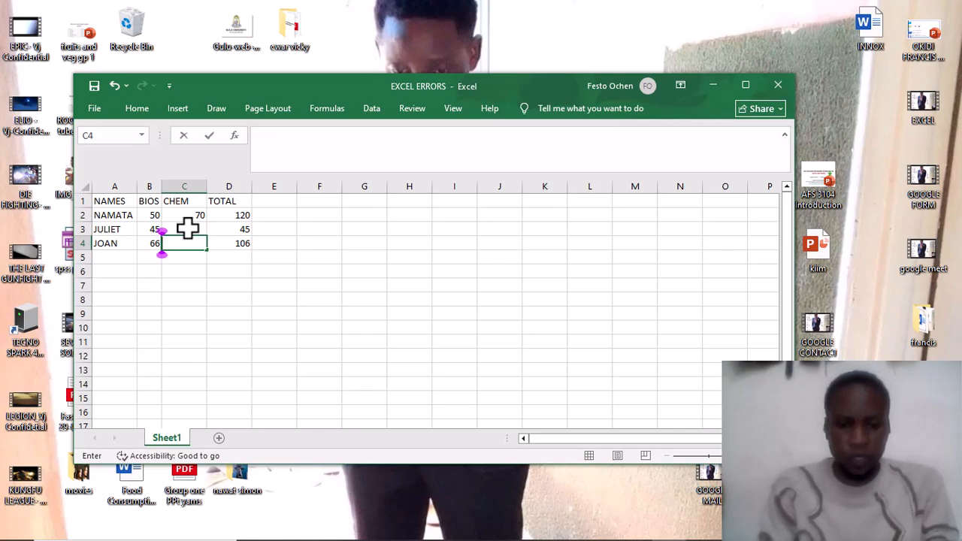
{"action": "type", "text": "S"}
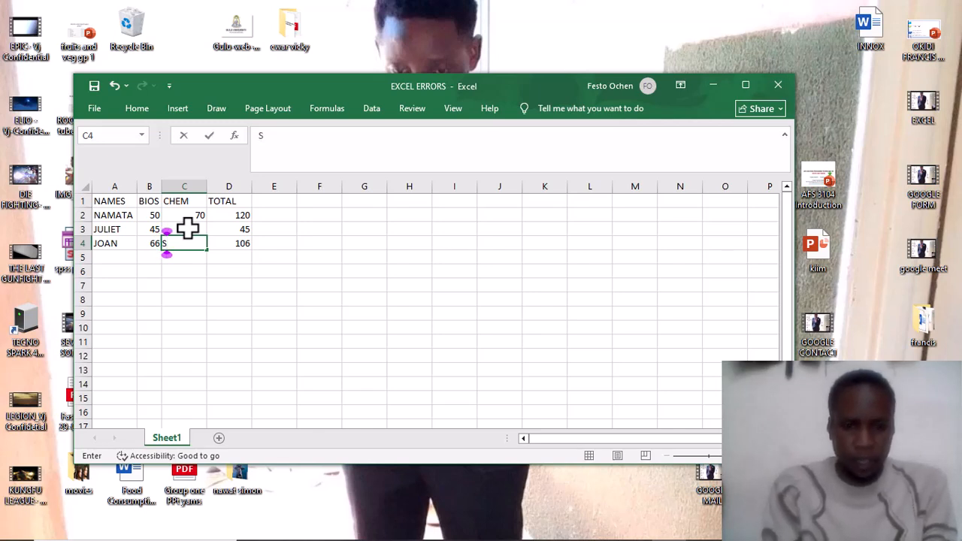
{"action": "type", "text": "IR"}
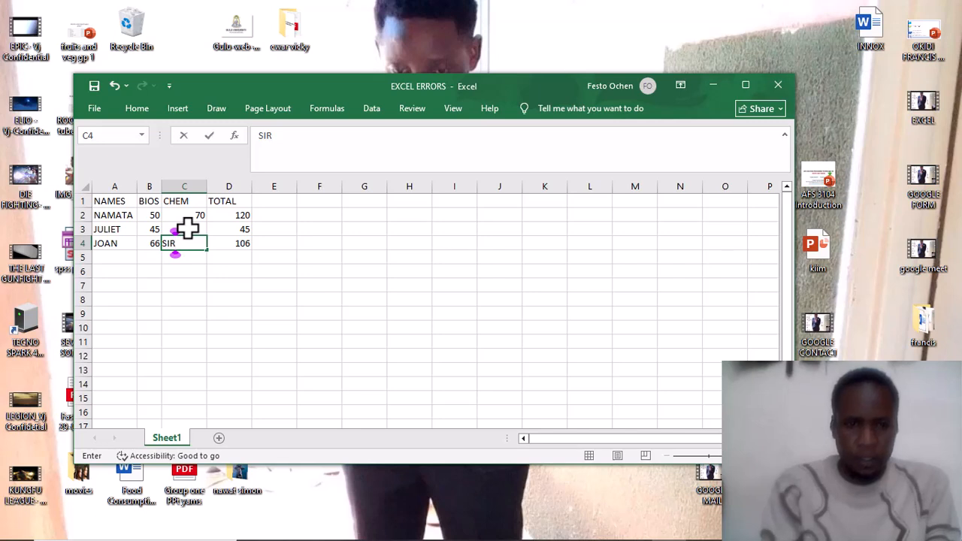
{"action": "left_click", "coordinate": [227, 242]}
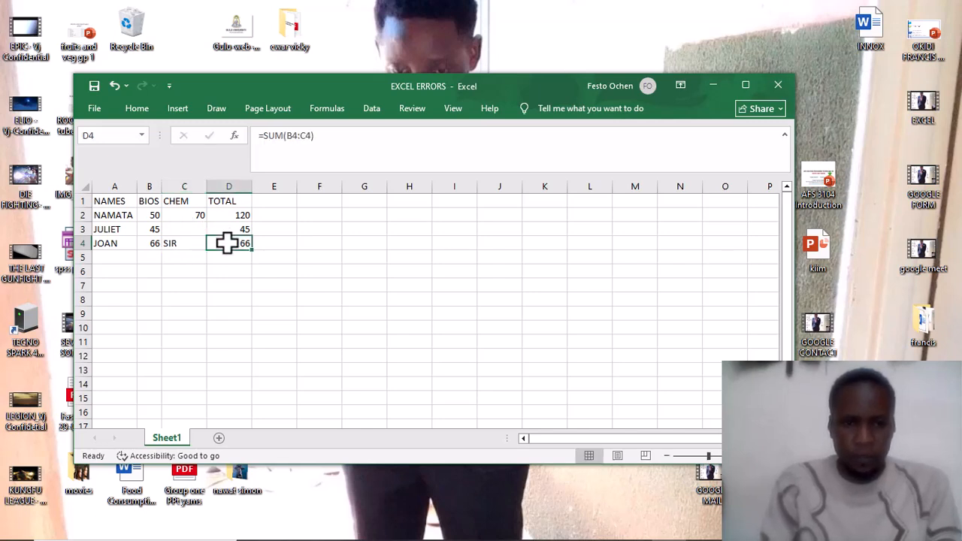
Replace the text in cell C4 with DR4 and enter the text SUM in cell C3
{"action": "left_click", "coordinate": [177, 242]}
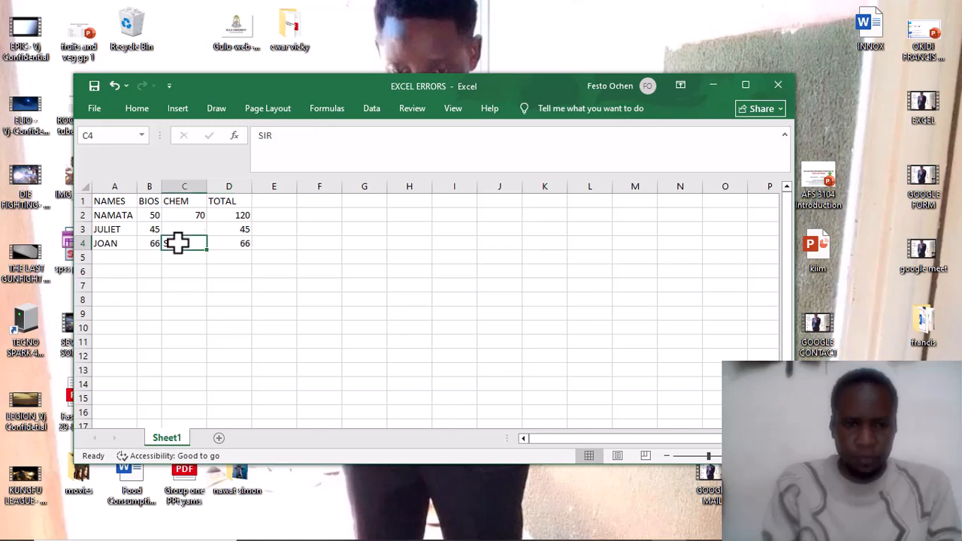
{"action": "type", "text": "DR4"}
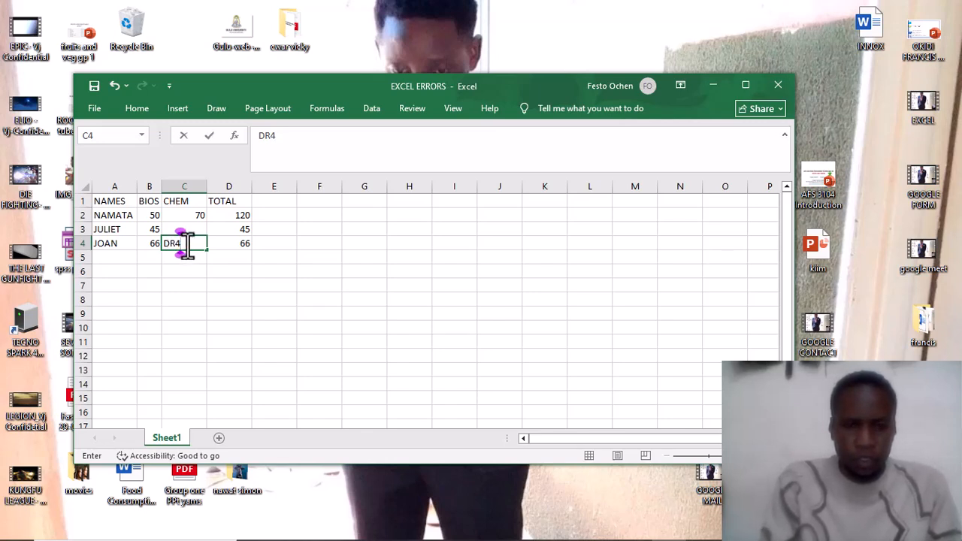
{"action": "left_click", "coordinate": [188, 224]}
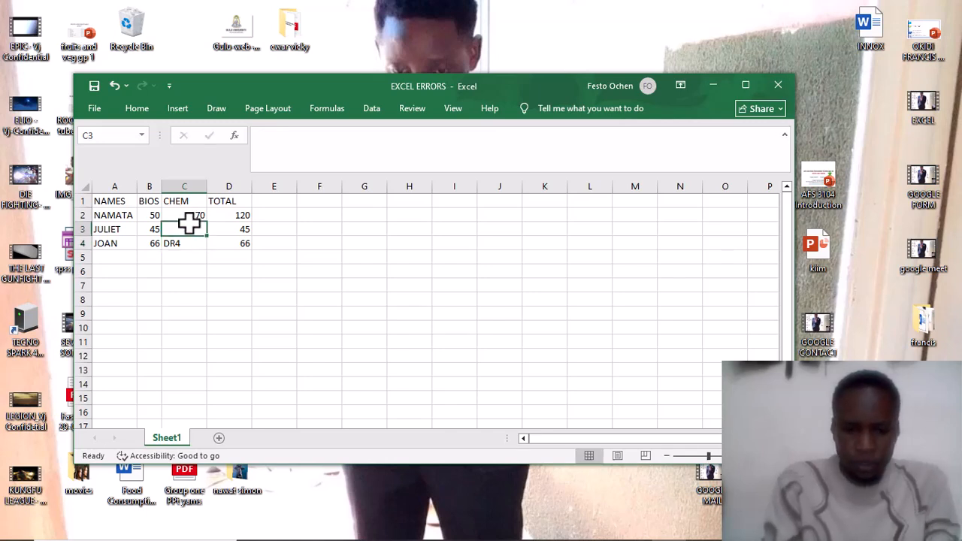
{"action": "type", "text": "SUM"}
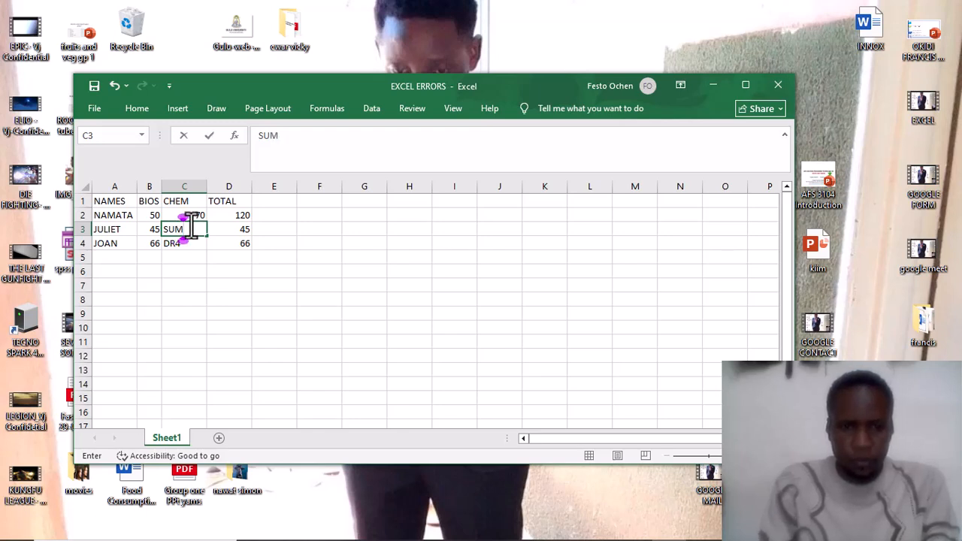
{"action": "left_click", "coordinate": [212, 226]}
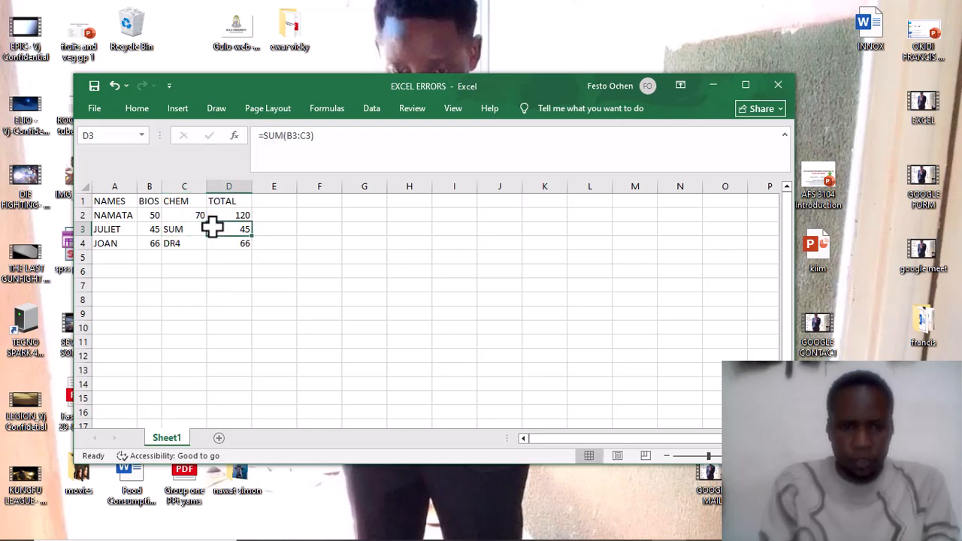
{"action": "left_click", "coordinate": [150, 227]}
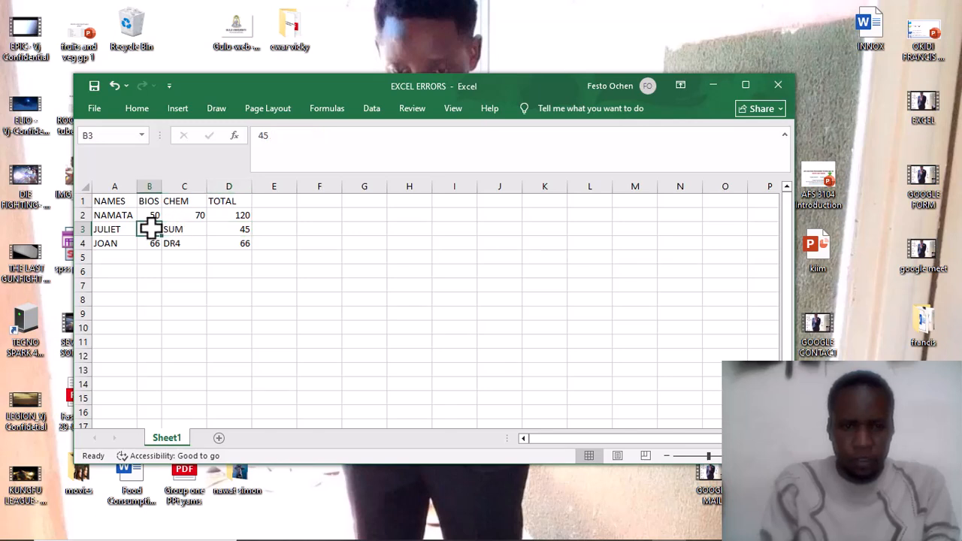
Enter the misspelled formula =SIUM(B3:C3) in cell D3 under TOTAL
{"action": "left_click", "coordinate": [220, 229]}
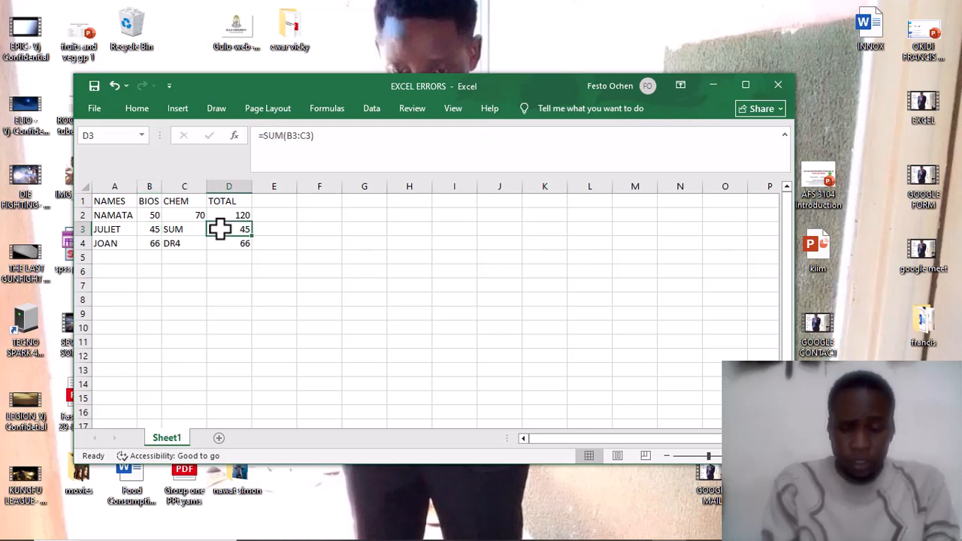
{"action": "type", "text": "="}
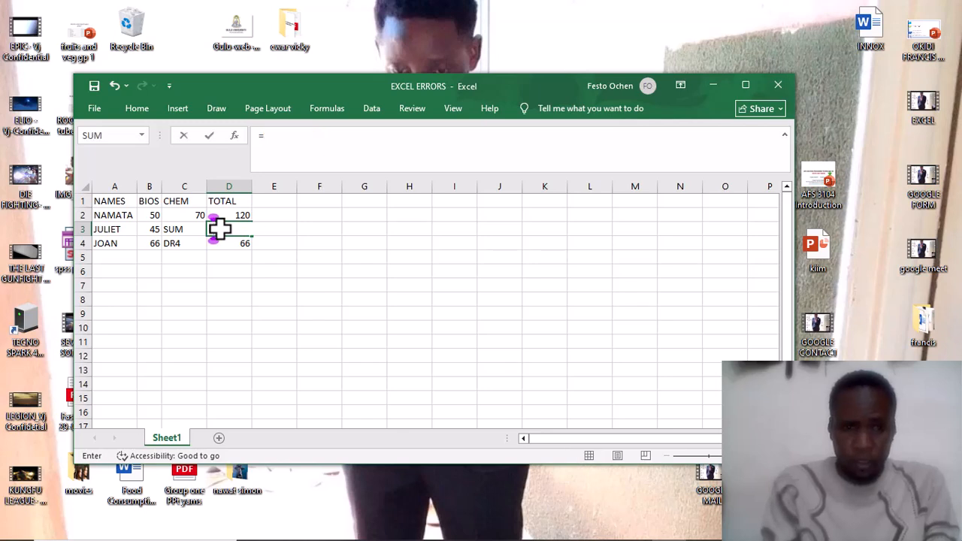
{"action": "type", "text": "SIU"}
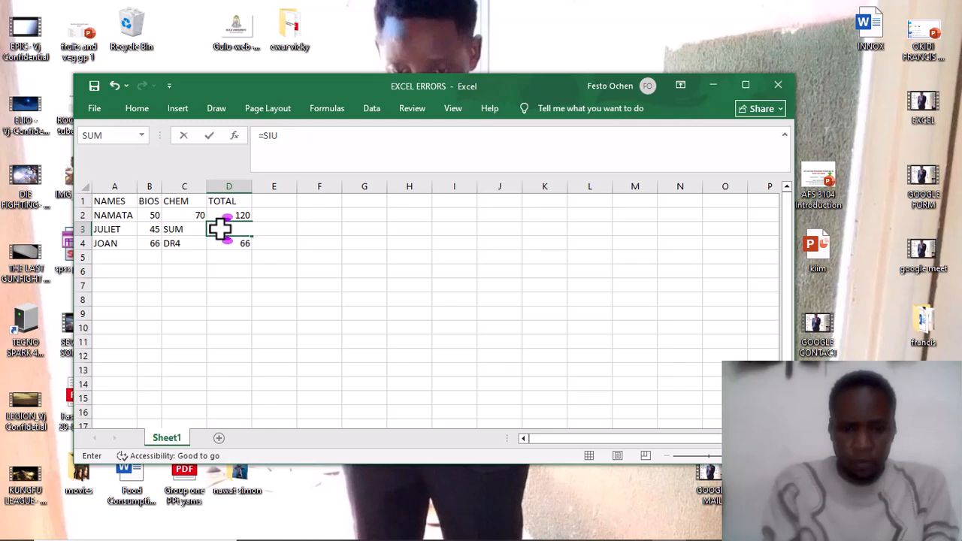
{"action": "type", "text": "M"}
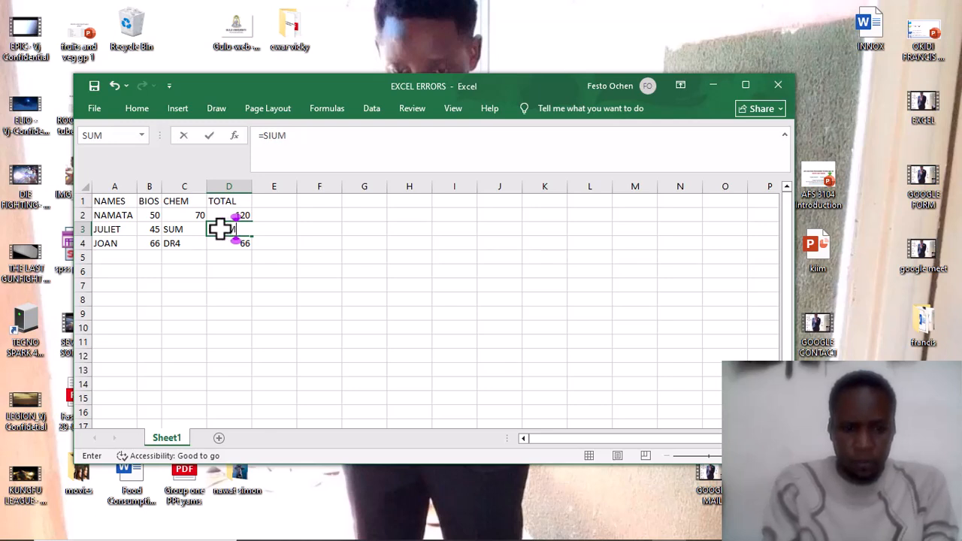
{"action": "type", "text": "("}
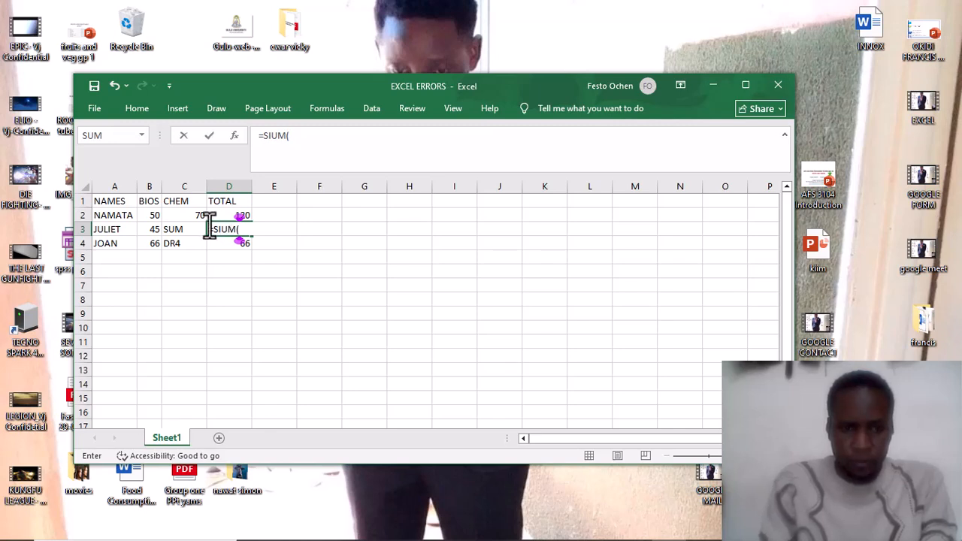
{"action": "left_click", "coordinate": [149, 227]}
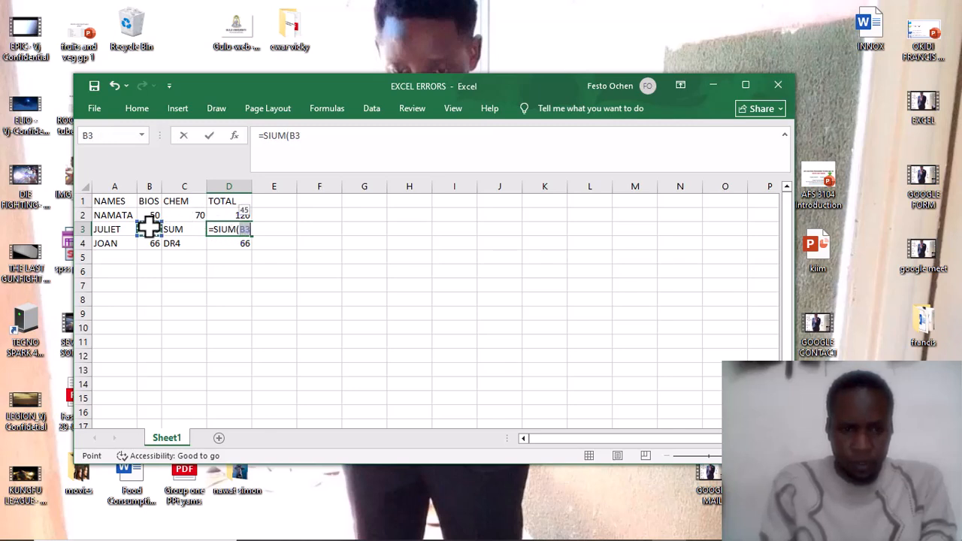
{"action": "key", "text": "F8"}
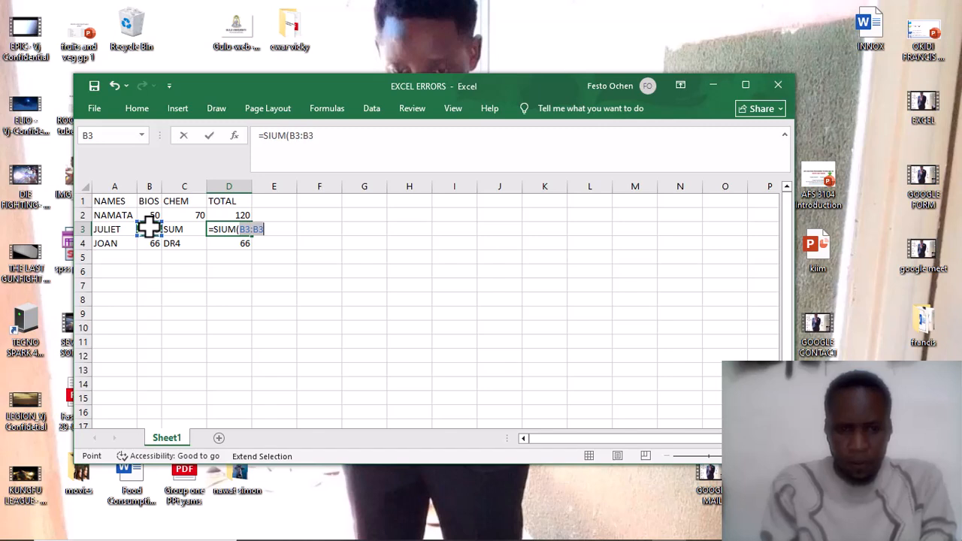
{"action": "left_click", "coordinate": [185, 227]}
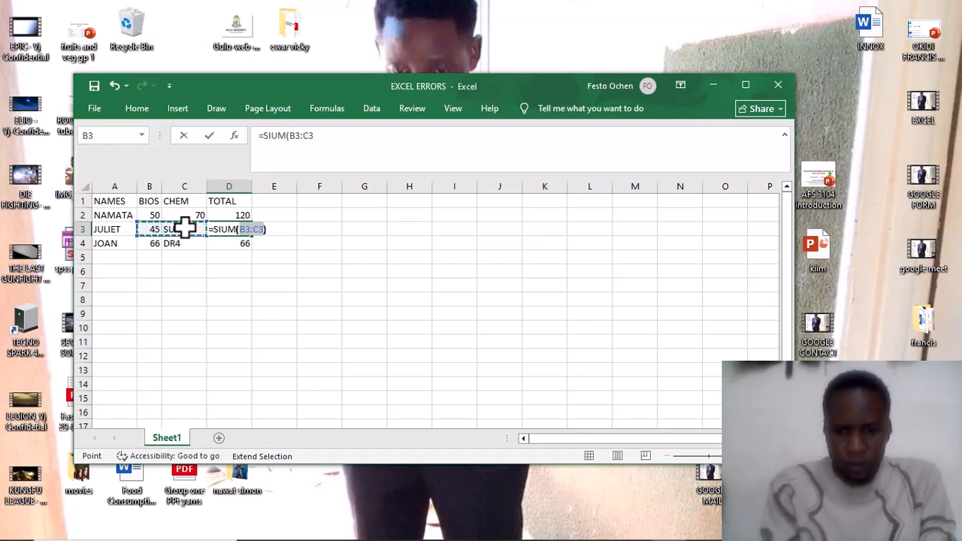
{"action": "type", "text": ")"}
{"action": "key", "text": "Return"}
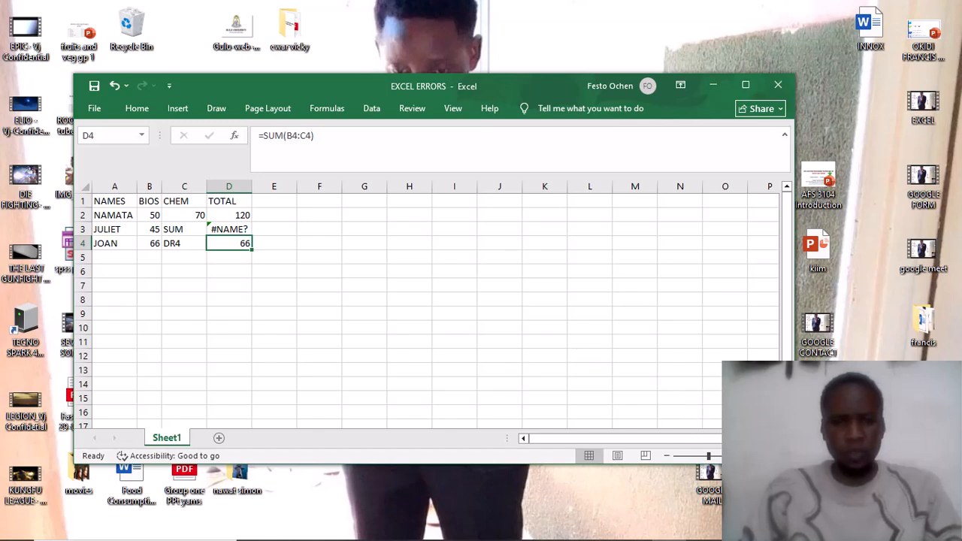
Undo the recent edits to the CHEM marks in C3 and C4 and to the TOTAL formula in D3
{"action": "key", "text": "ctrl+z"}
{"action": "key", "text": "ctrl+z"}
{"action": "key", "text": "ctrl+z"}
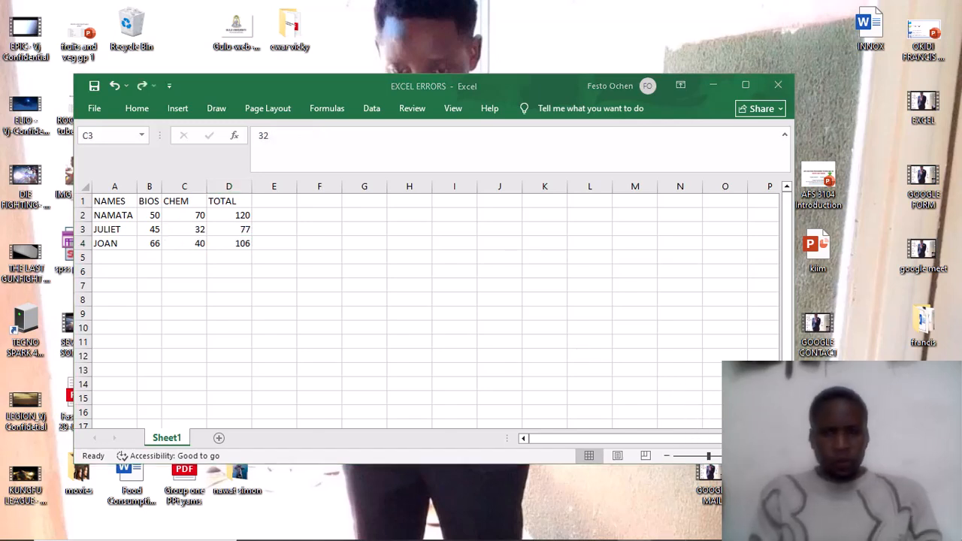
Clear the CHEM marks in cells C3 and C4
{"action": "left_click", "coordinate": [195, 226]}
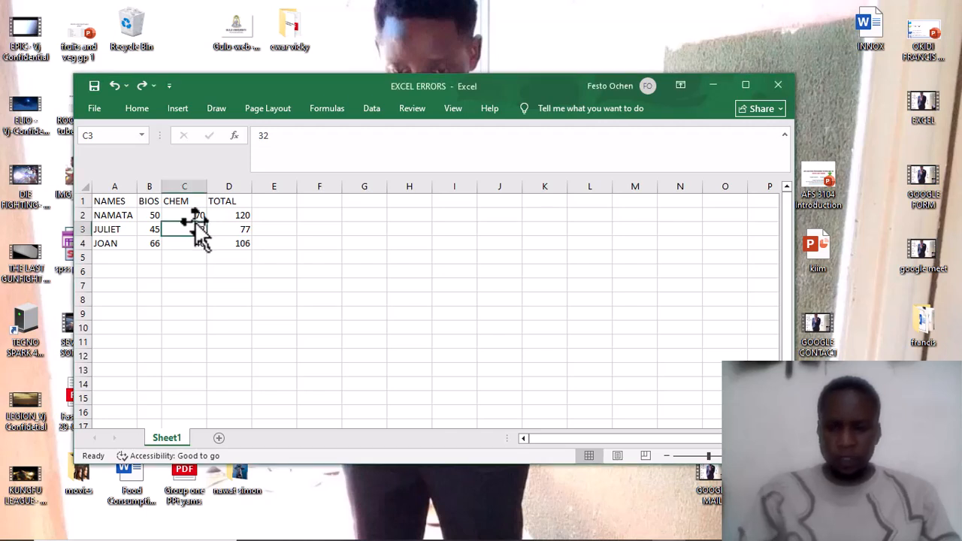
{"action": "key", "text": "BackSpace"}
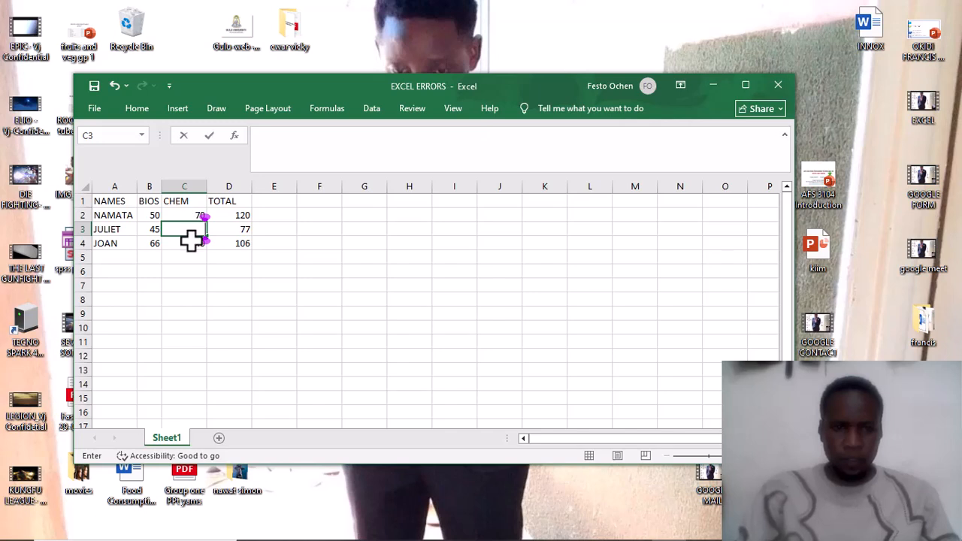
{"action": "left_click", "coordinate": [191, 253]}
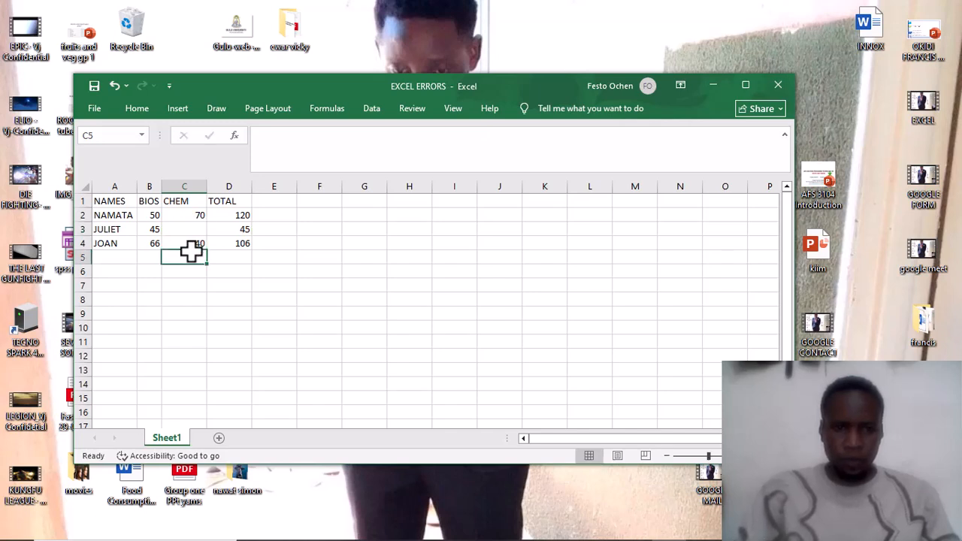
{"action": "left_click", "coordinate": [191, 242]}
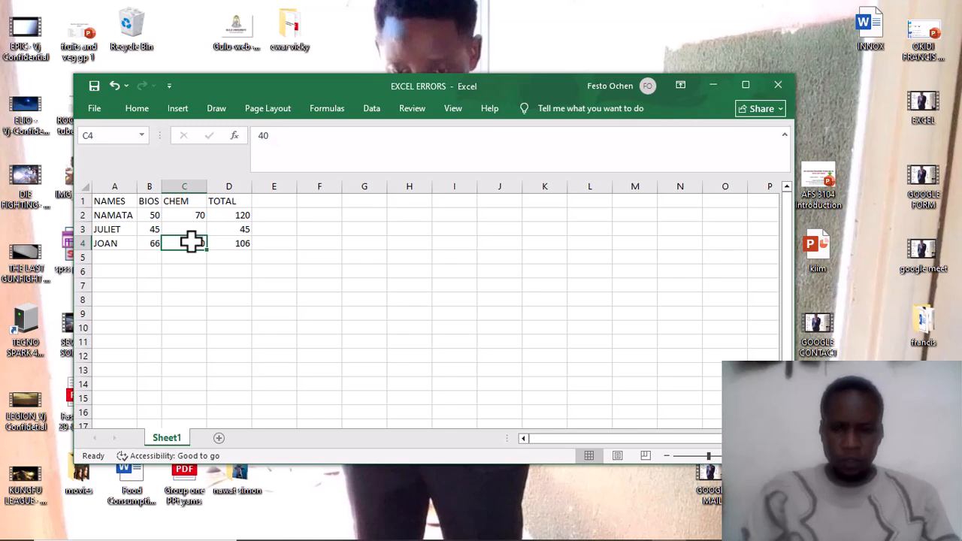
{"action": "key", "text": "BackSpace"}
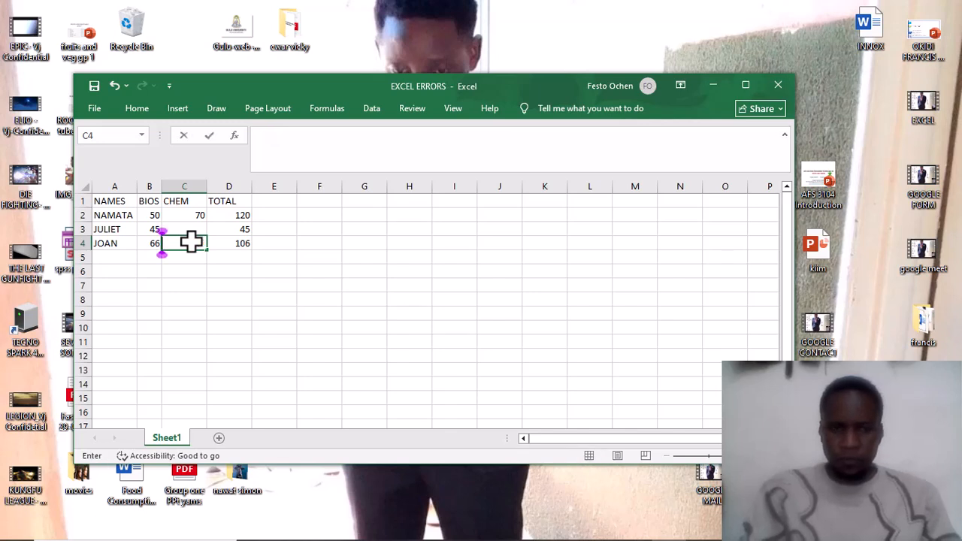
Clear the totals in cells D4 and D3, and refill the SUM formula from D2 down through D4
{"action": "left_click", "coordinate": [236, 239]}
{"action": "key", "text": "BackSpace"}
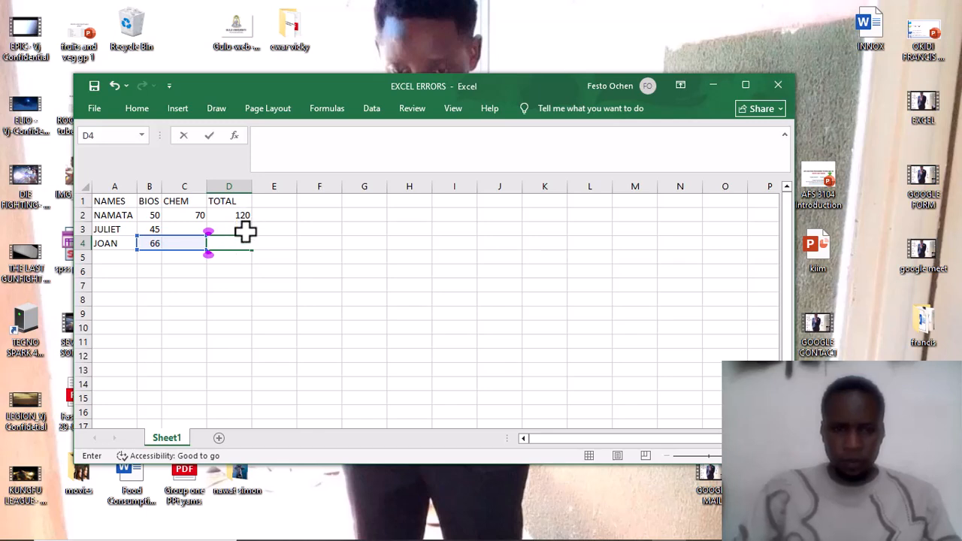
{"action": "left_click", "coordinate": [245, 231]}
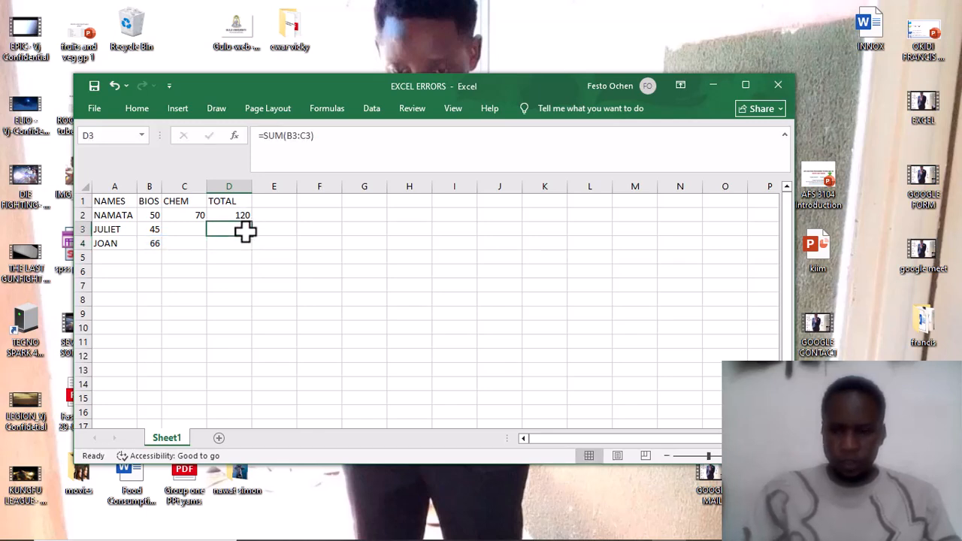
{"action": "key", "text": "BackSpace"}
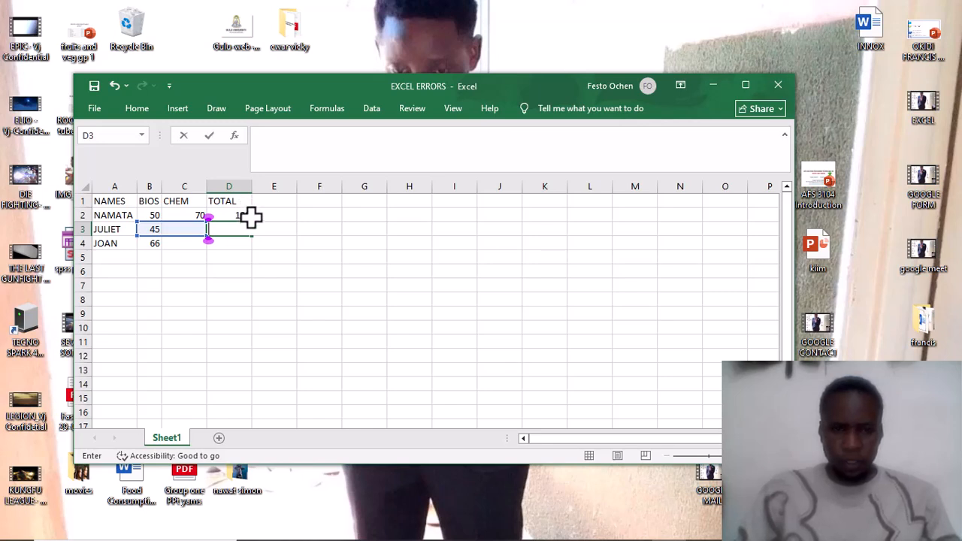
{"action": "left_click", "coordinate": [240, 217]}
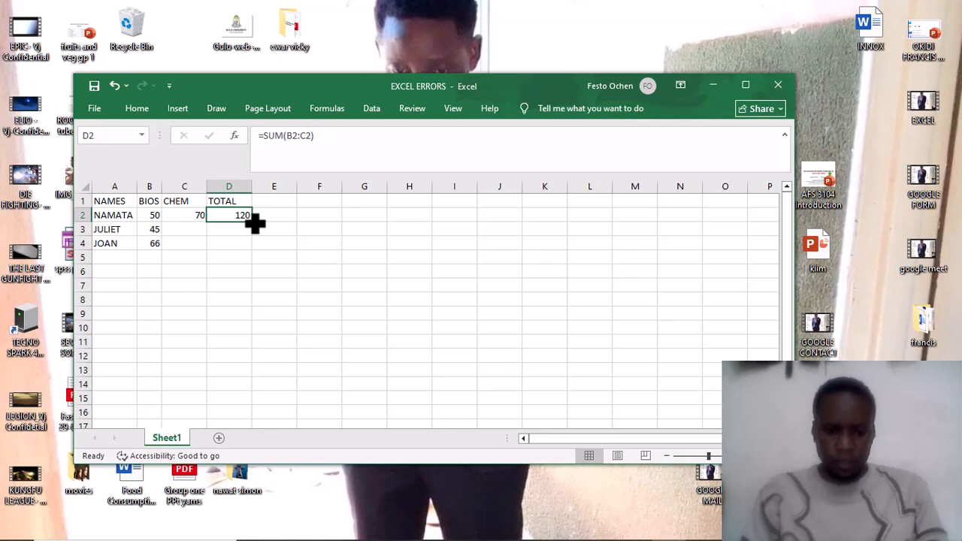
{"action": "left_click_drag", "start_coordinate": [255, 222], "coordinate": [253, 254]}
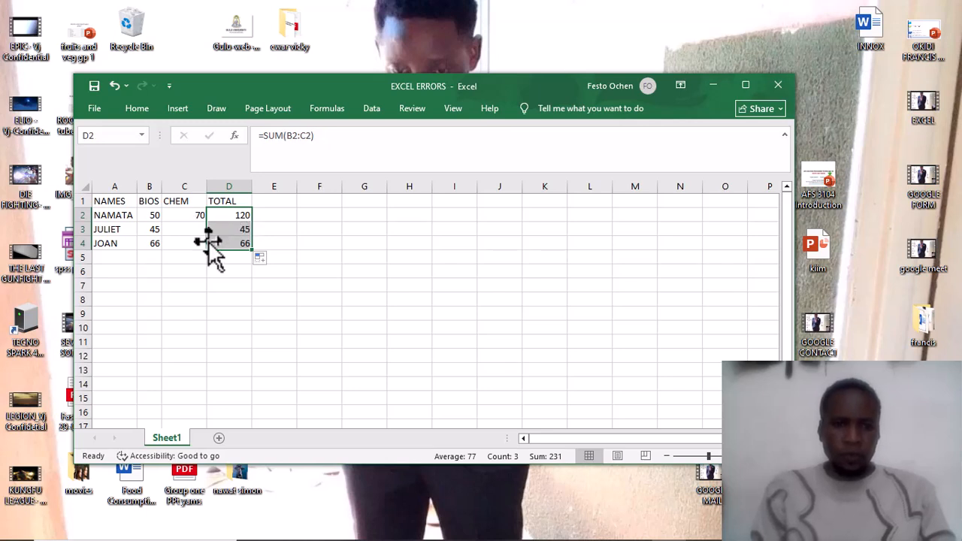
Enter the text SIR in cell C3 under CHEM in place of a numeric mark
{"action": "left_click", "coordinate": [180, 231]}
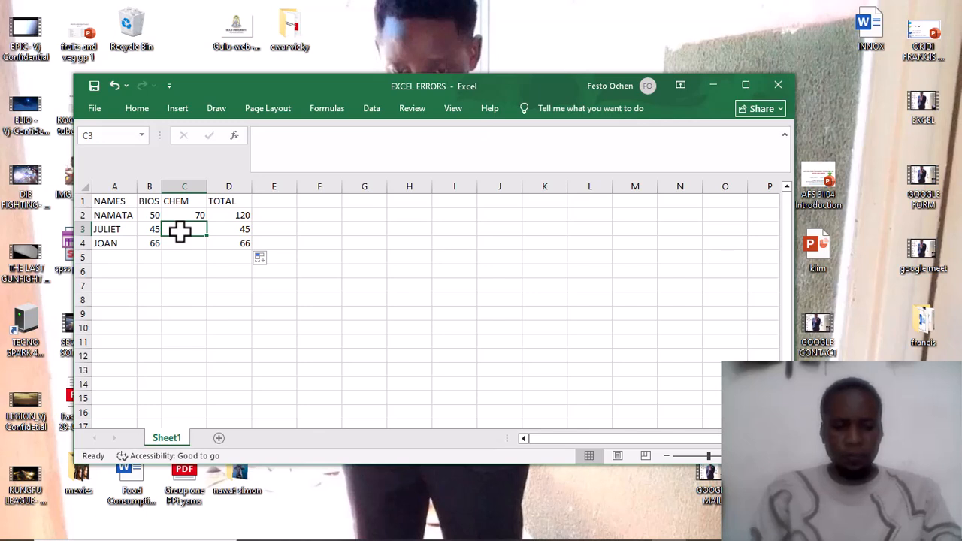
{"action": "type", "text": "SIR"}
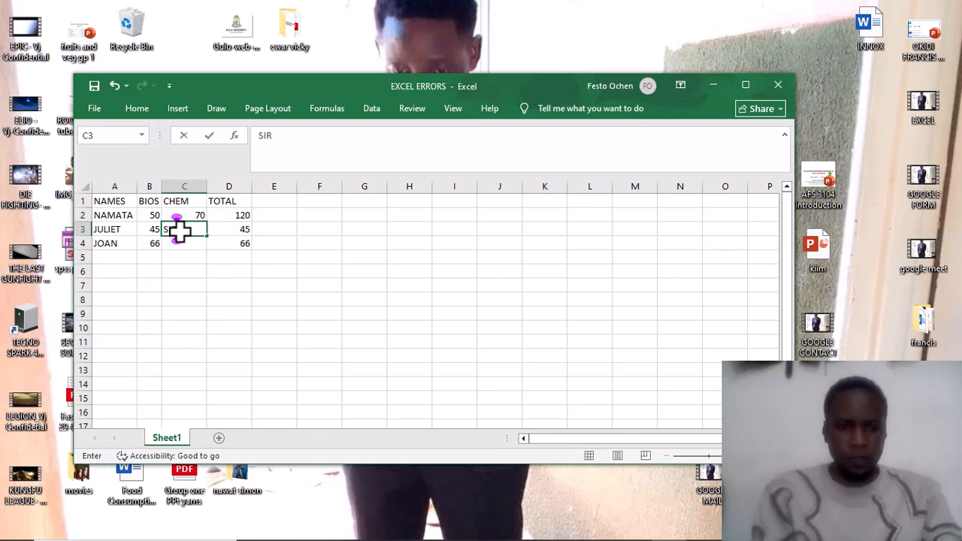
{"action": "left_click", "coordinate": [218, 229]}
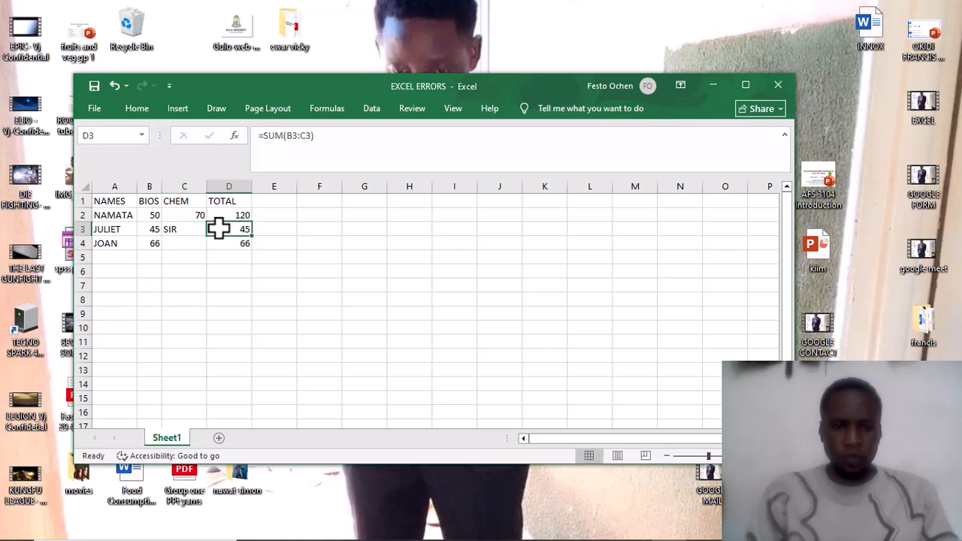
Replace the total in cell D3 with the formula =B3+C3, adding the BIOS mark and the CHEM text
{"action": "type", "text": "="}
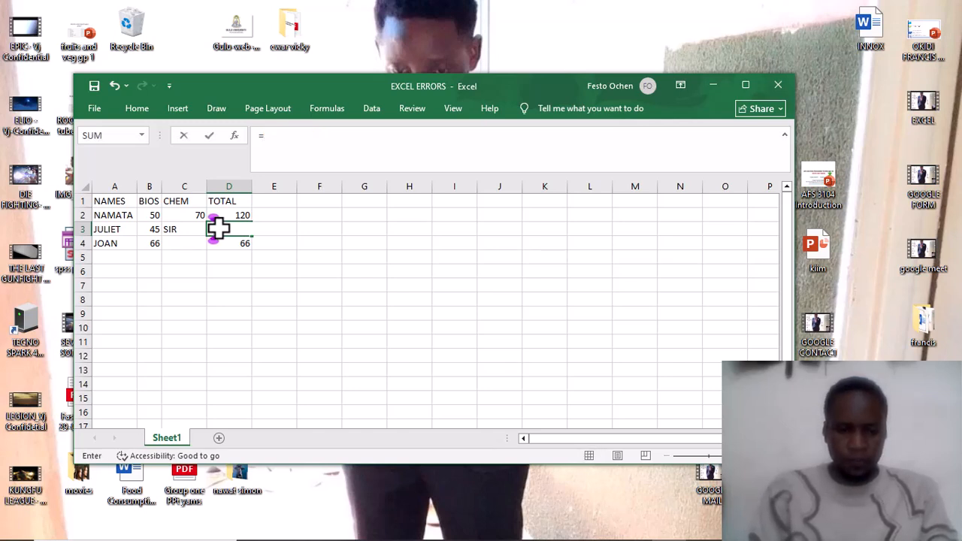
{"action": "left_click", "coordinate": [149, 228]}
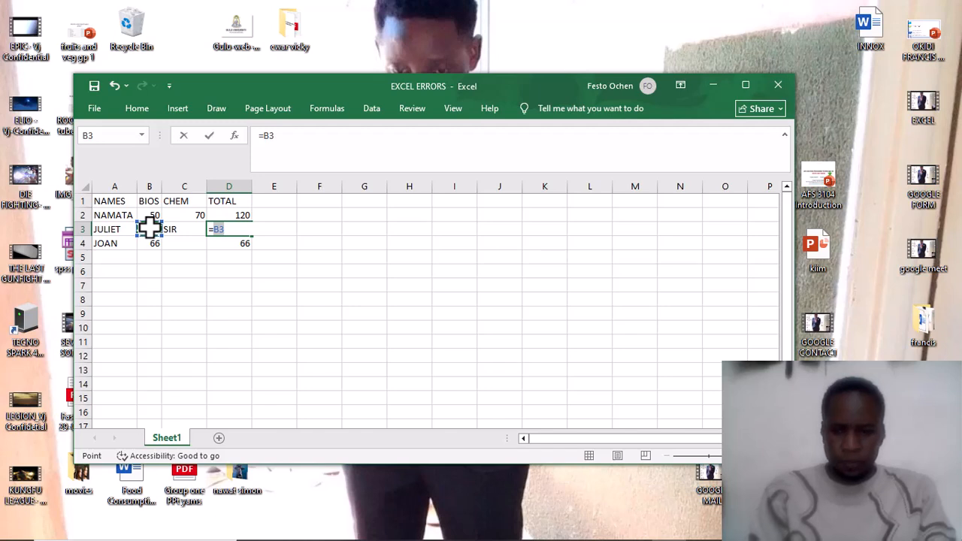
{"action": "type", "text": "+"}
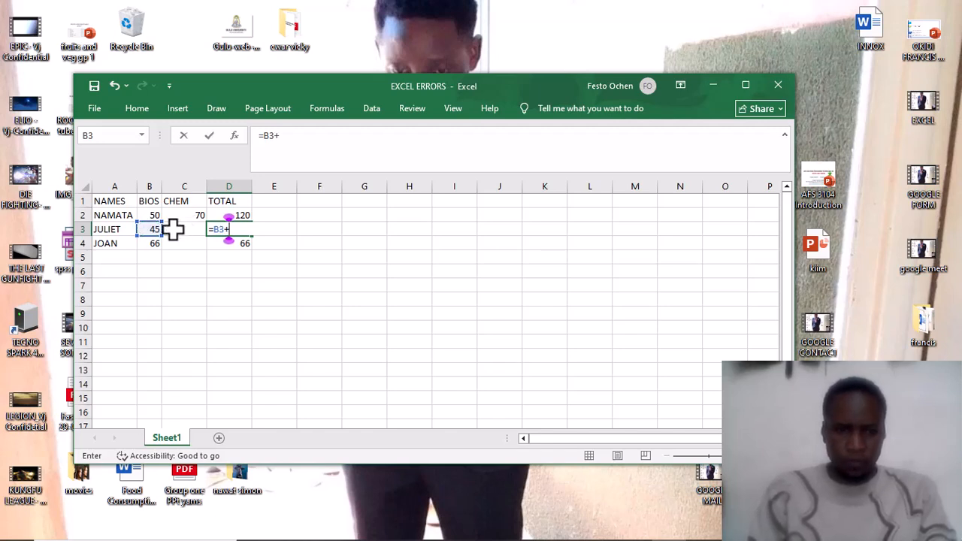
{"action": "left_click", "coordinate": [173, 231]}
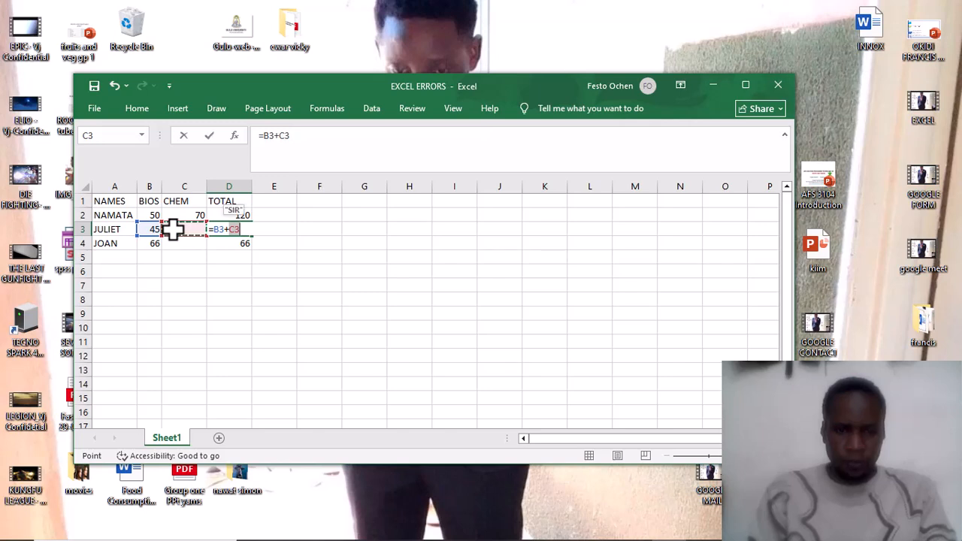
{"action": "key", "text": "Return"}
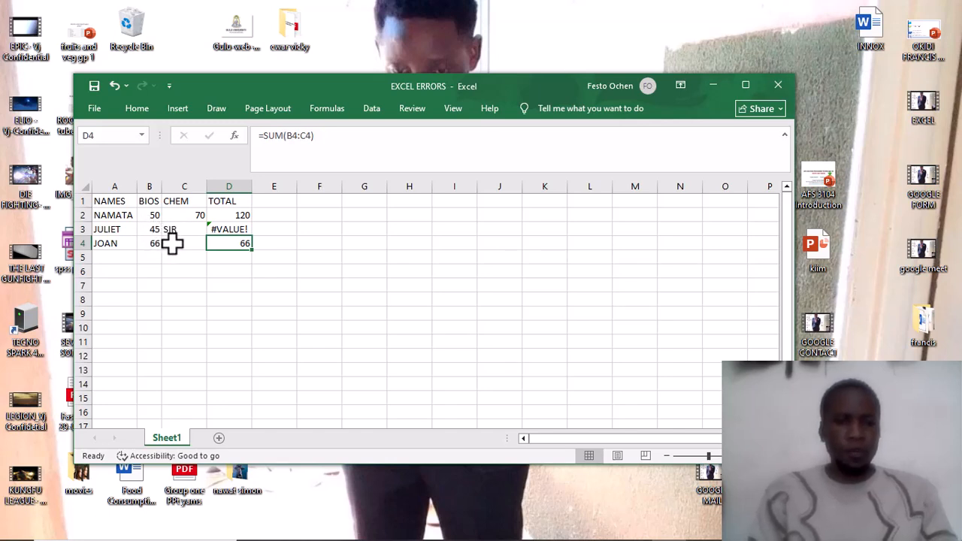
Enter the text BAR as the CHEM entry in C4 and replace the total in D4 with the formula =B4+C4
{"action": "left_click", "coordinate": [173, 243]}
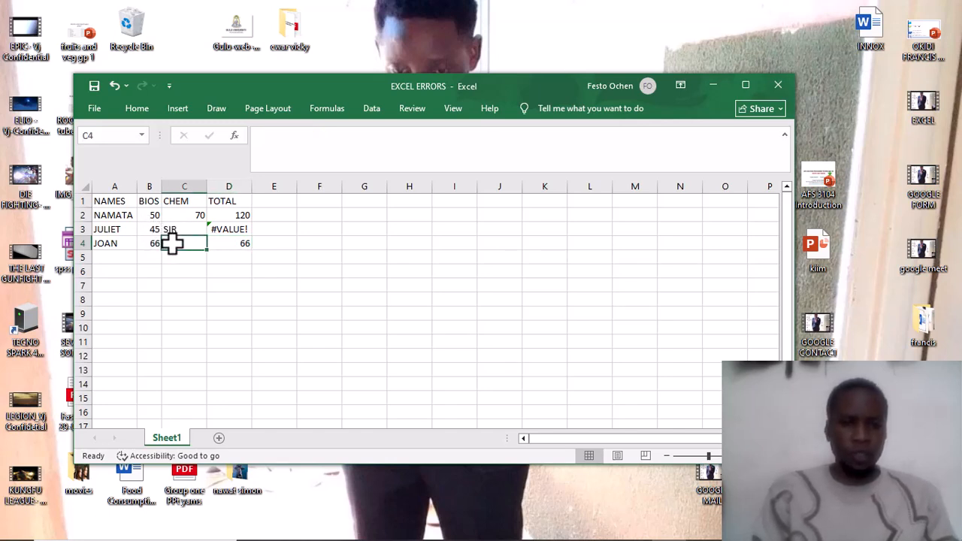
{"action": "type", "text": "BAR"}
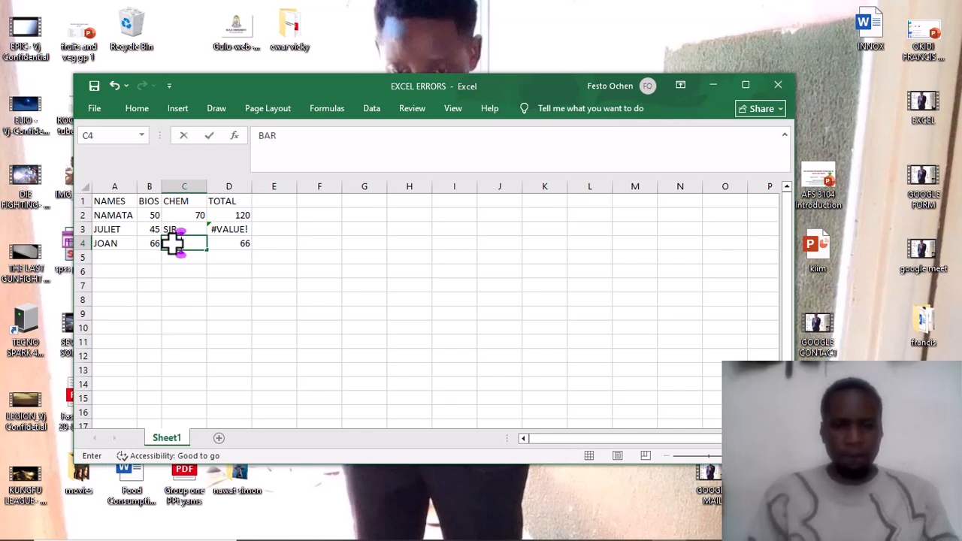
{"action": "left_click", "coordinate": [217, 241]}
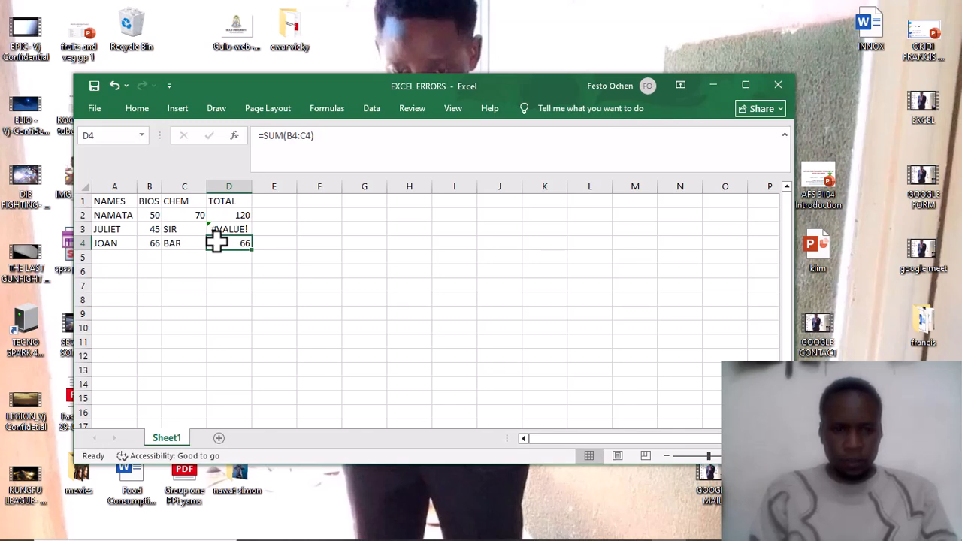
{"action": "type", "text": "="}
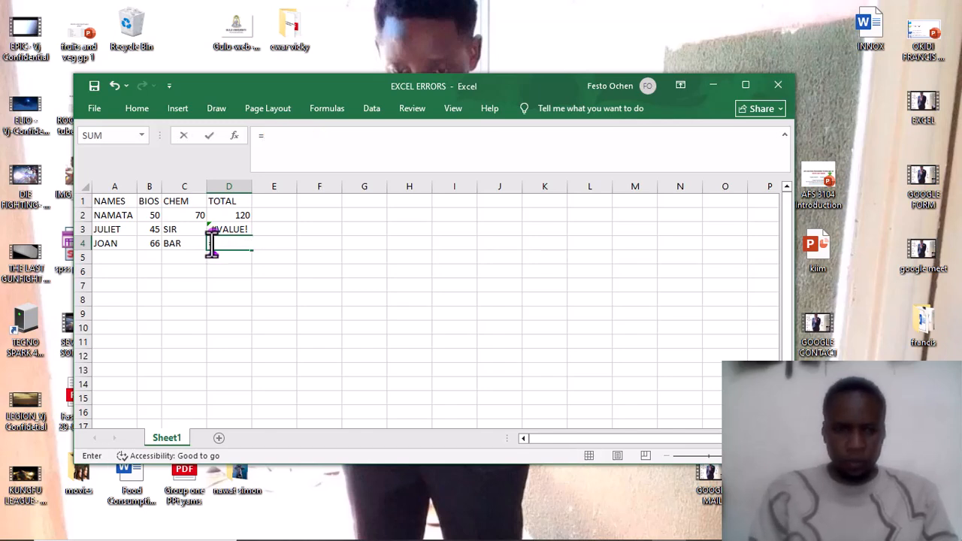
{"action": "left_click", "coordinate": [149, 243]}
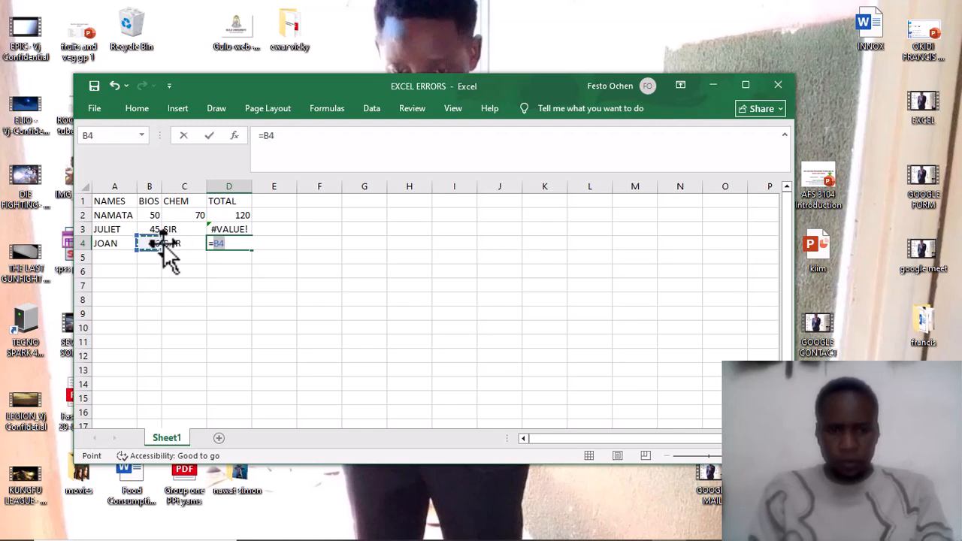
{"action": "type", "text": "+"}
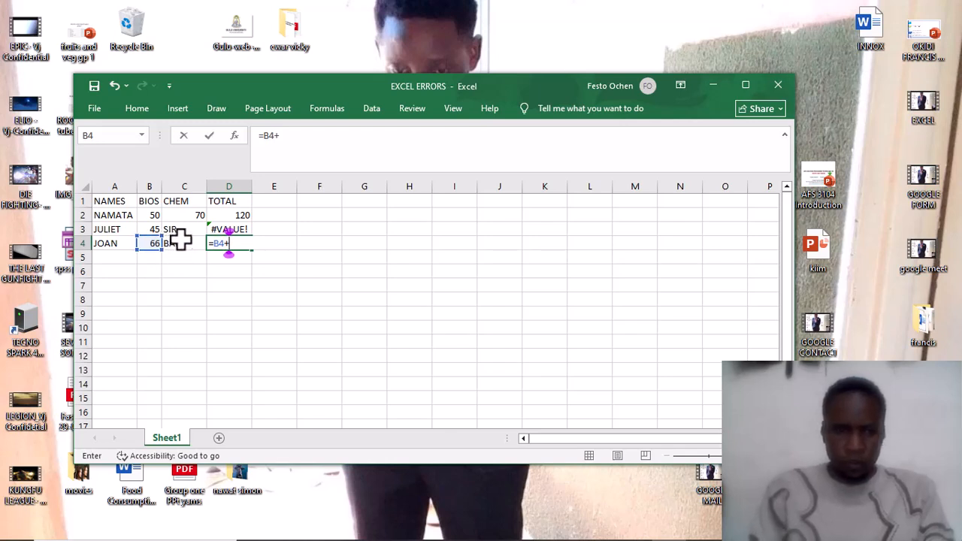
{"action": "left_click", "coordinate": [181, 239]}
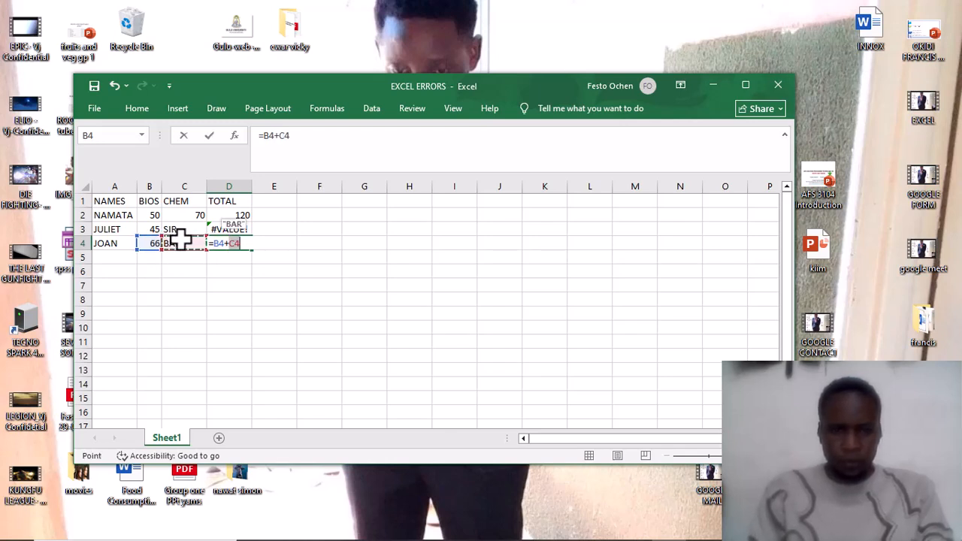
{"action": "key", "text": "Return"}
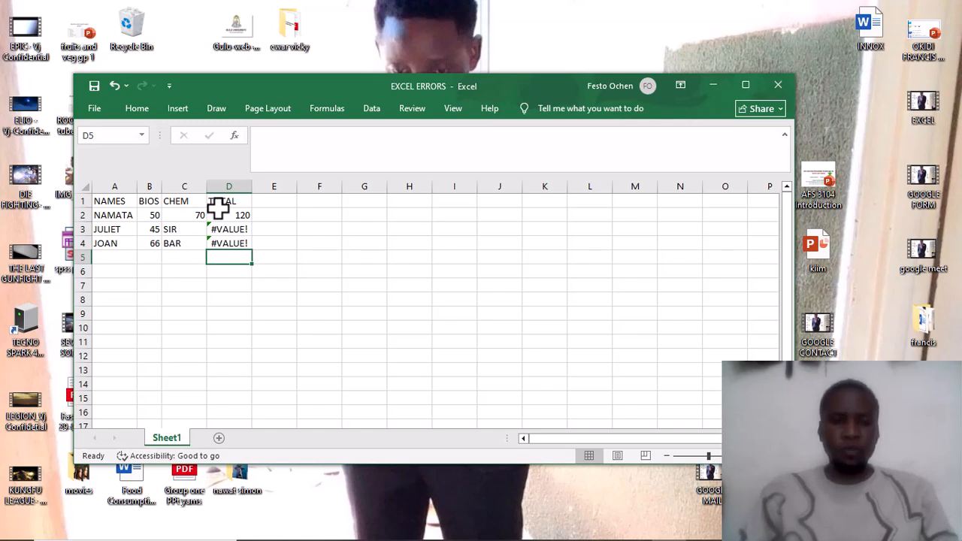
Replace the text entries under CHEM with numeric marks, 45 in C3 and 65 in C4
{"action": "left_click", "coordinate": [182, 232]}
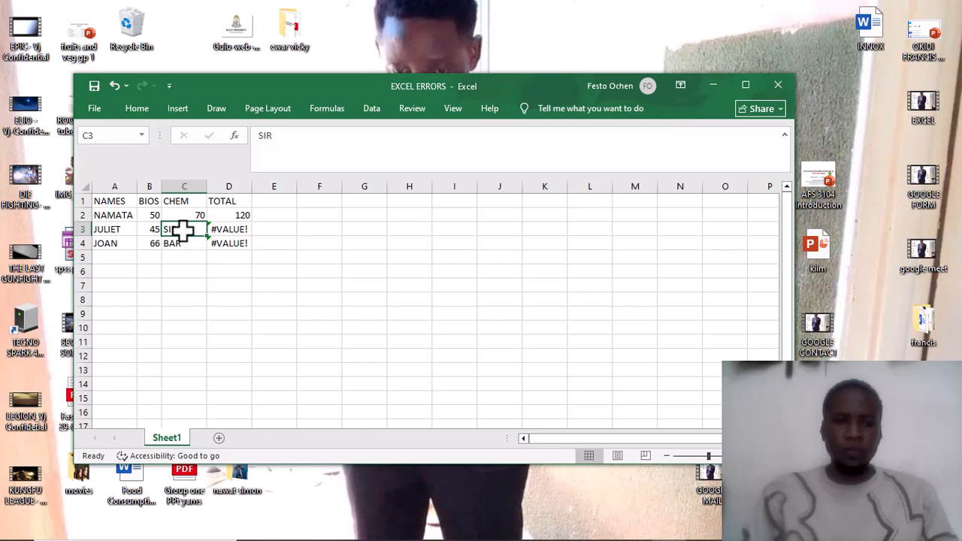
{"action": "key", "text": "BackSpace"}
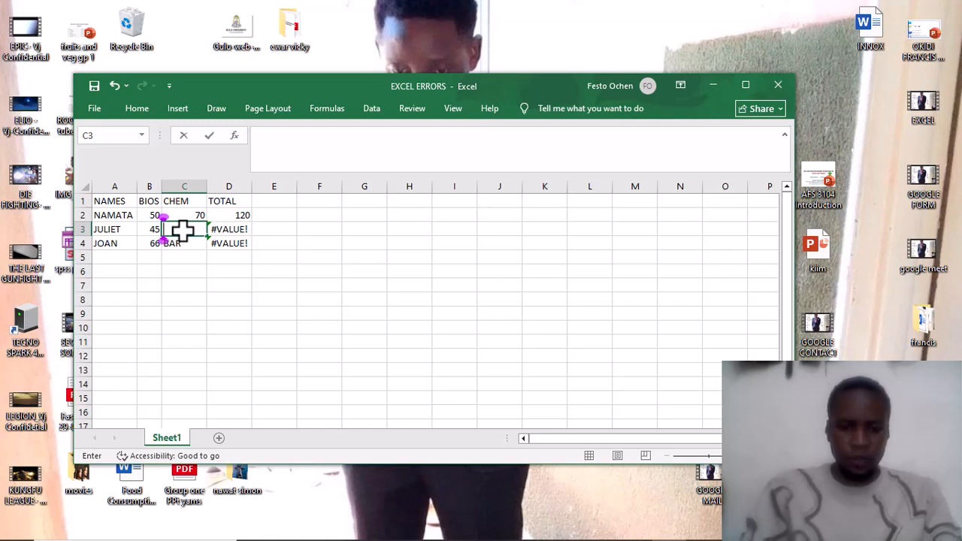
{"action": "type", "text": "45"}
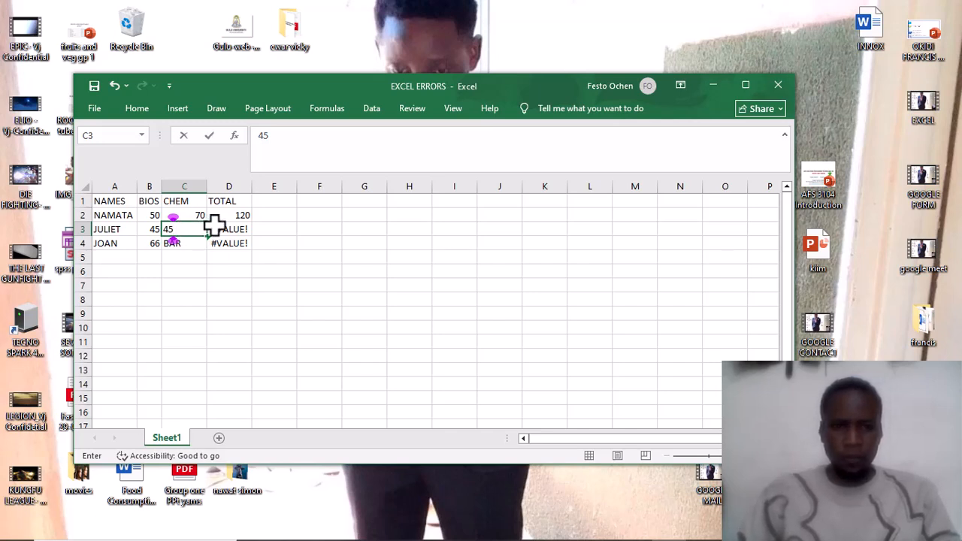
{"action": "left_click", "coordinate": [215, 225]}
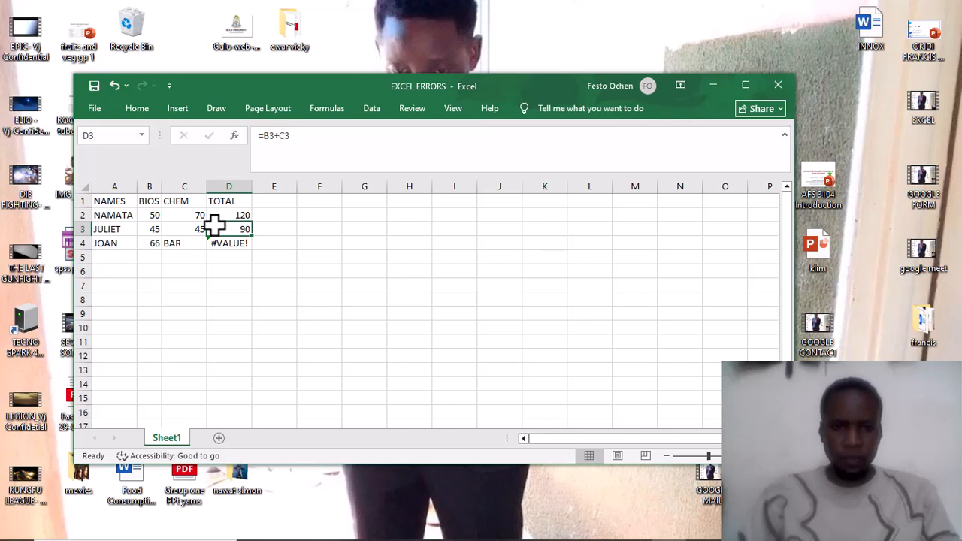
{"action": "left_click", "coordinate": [193, 241]}
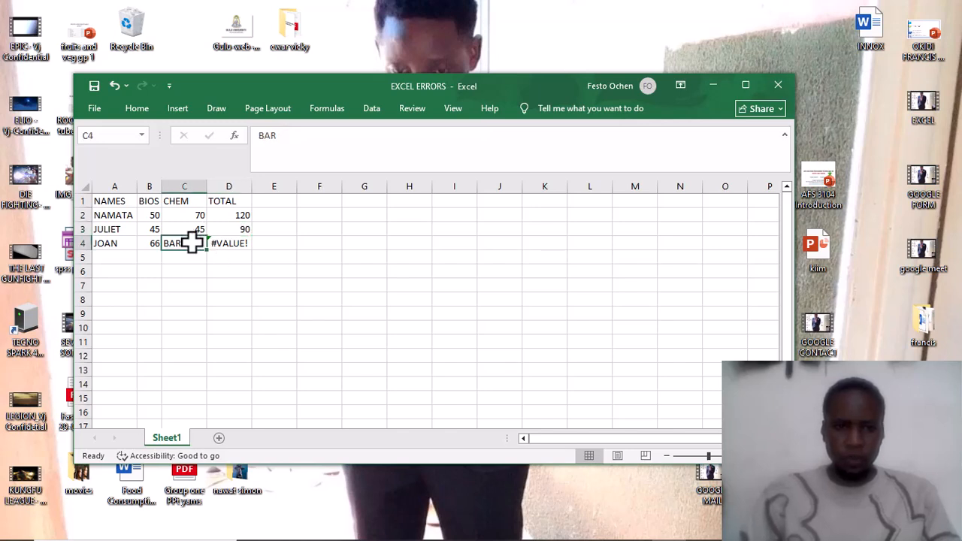
{"action": "key", "text": "BackSpace"}
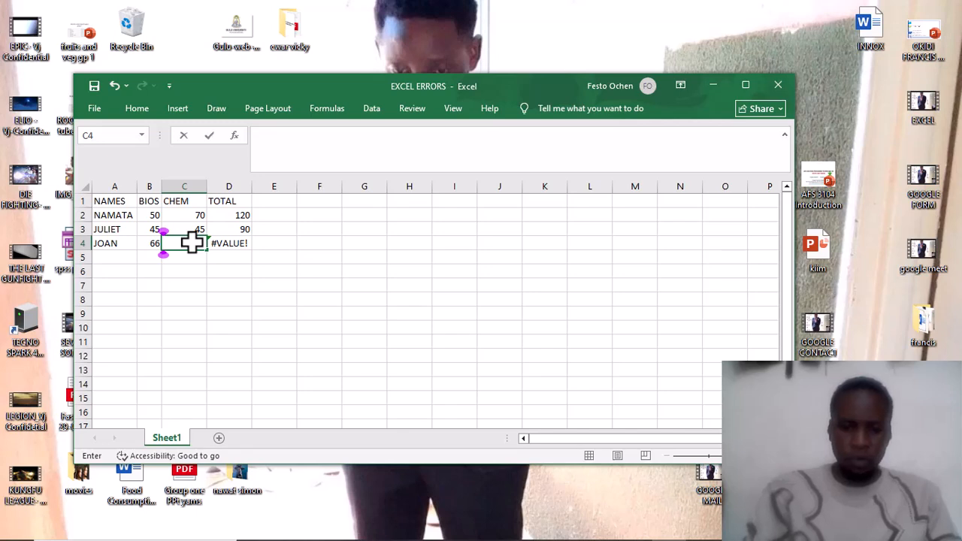
{"action": "type", "text": "65"}
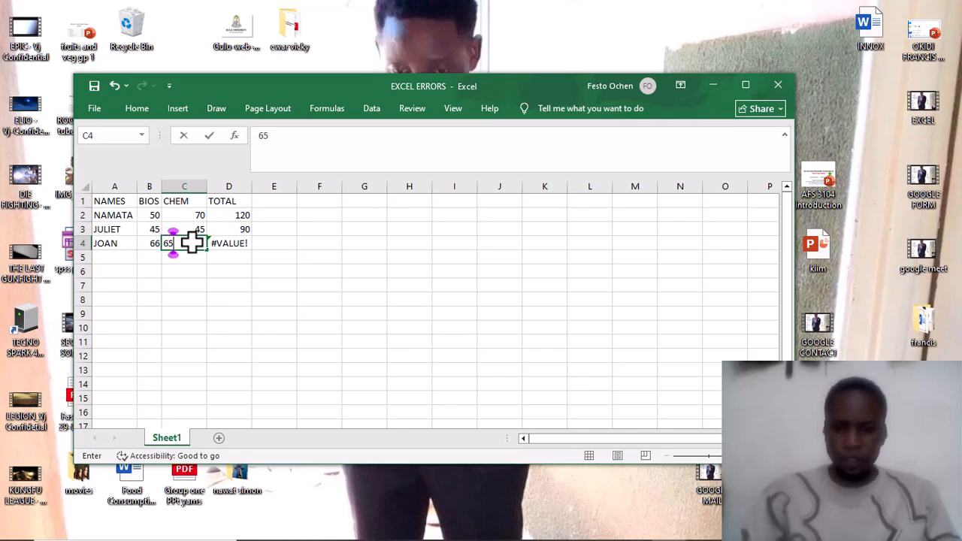
{"action": "key", "text": "Return"}
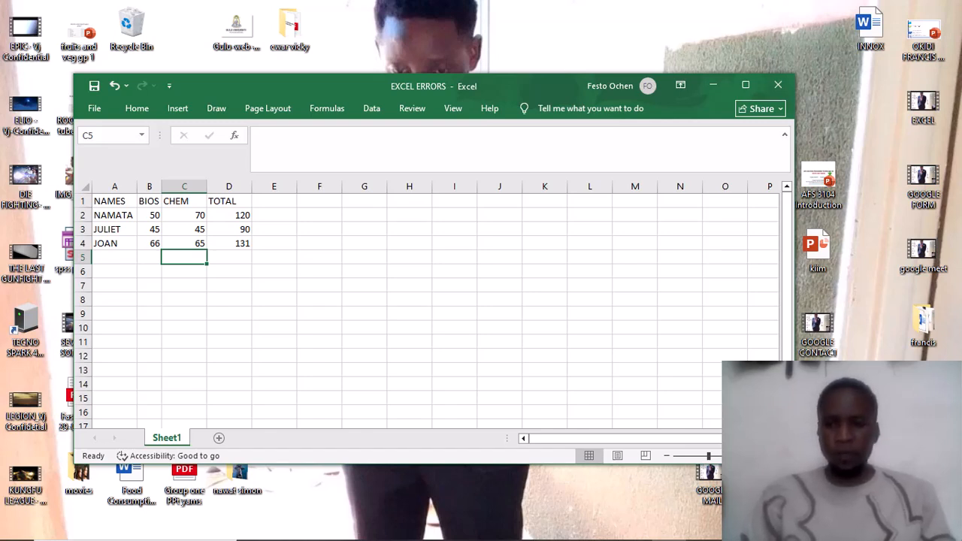
Delete the whole CHEM column that the TOTAL formulas refer to, and undo the deletion
{"action": "key", "text": "ctrl+z"}
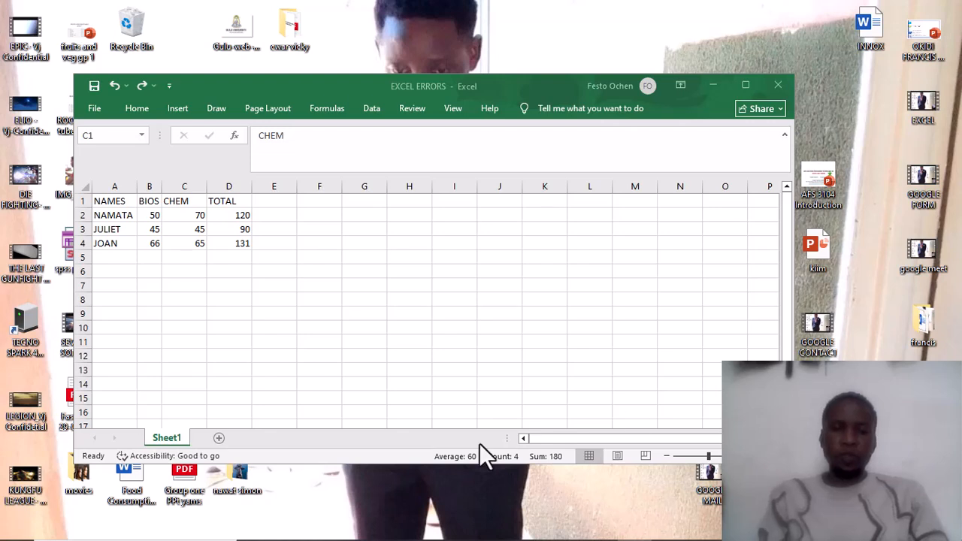
{"action": "left_click", "coordinate": [183, 186]}
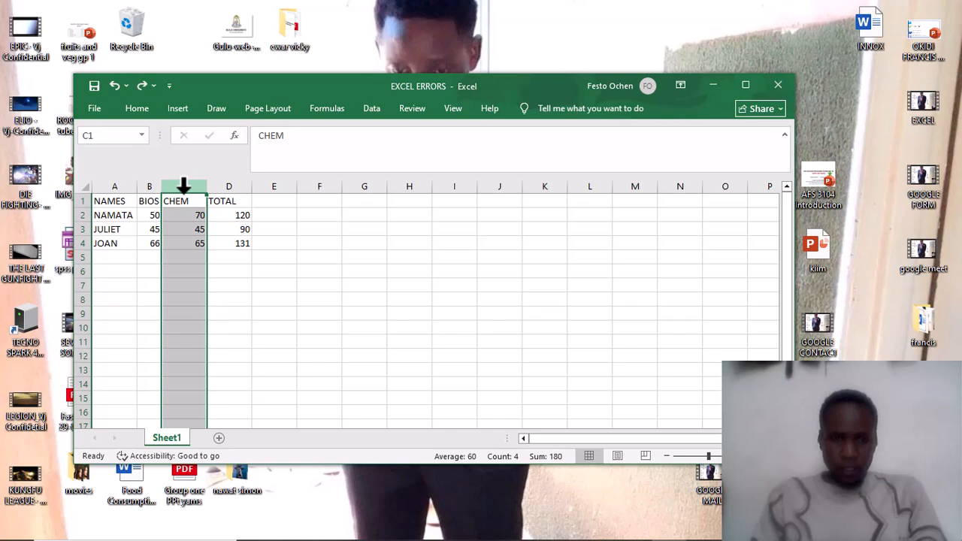
{"action": "right_click", "coordinate": [183, 186]}
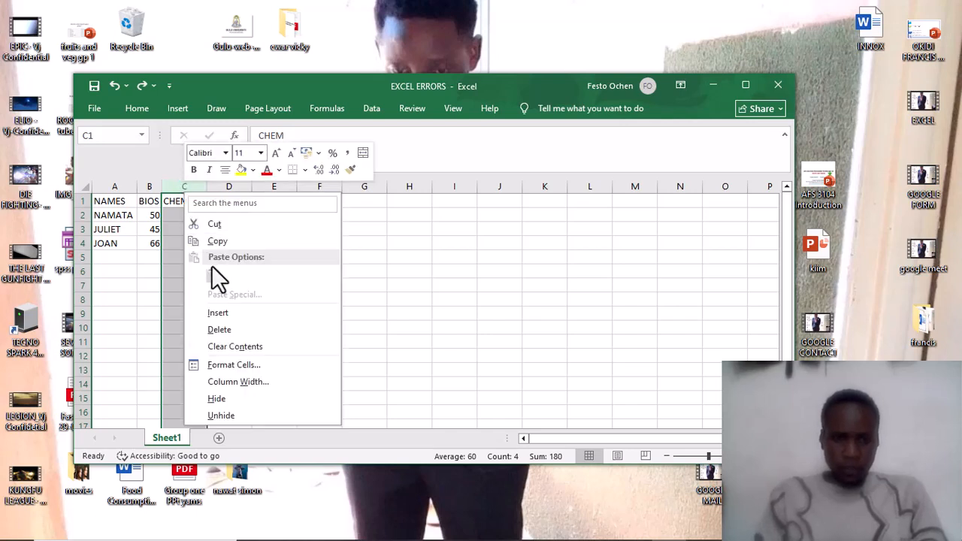
{"action": "left_click", "coordinate": [218, 331]}
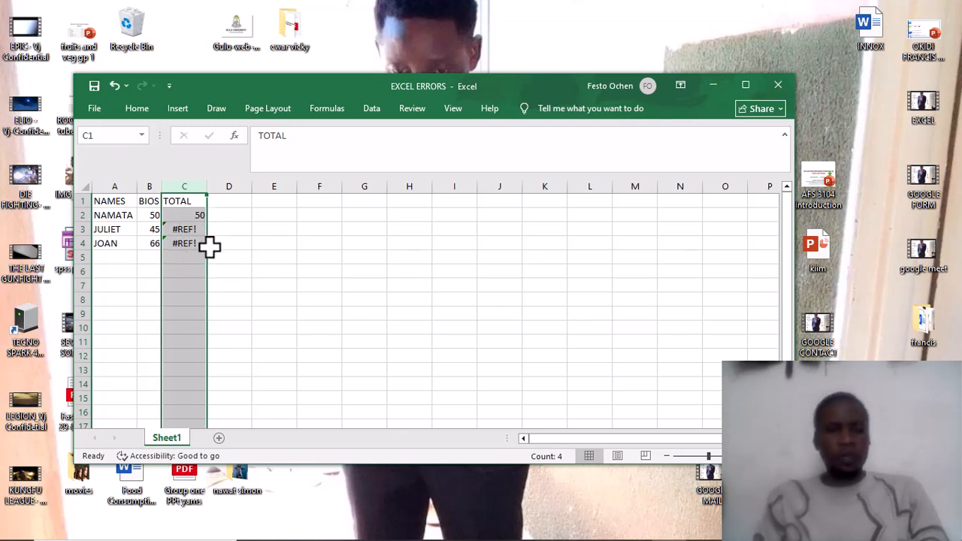
{"action": "left_click", "coordinate": [113, 85]}
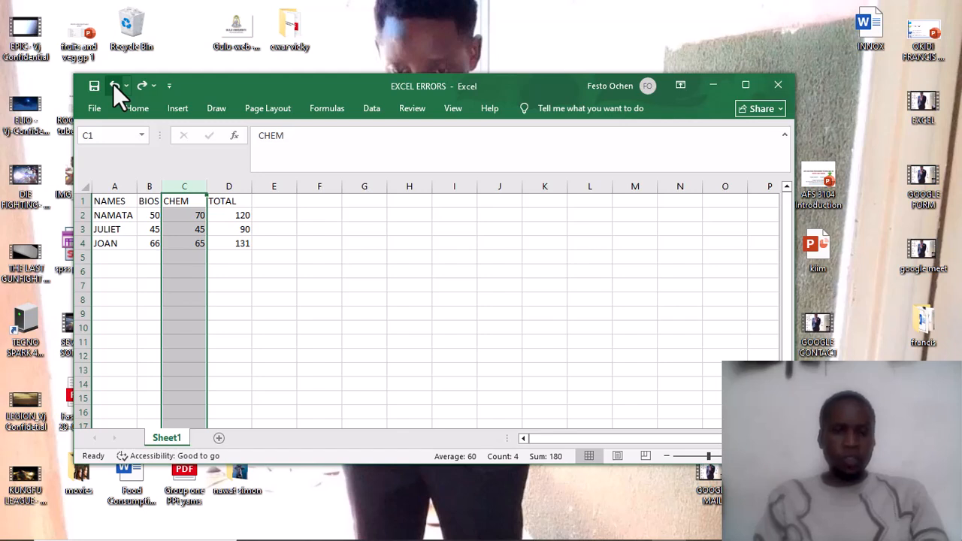